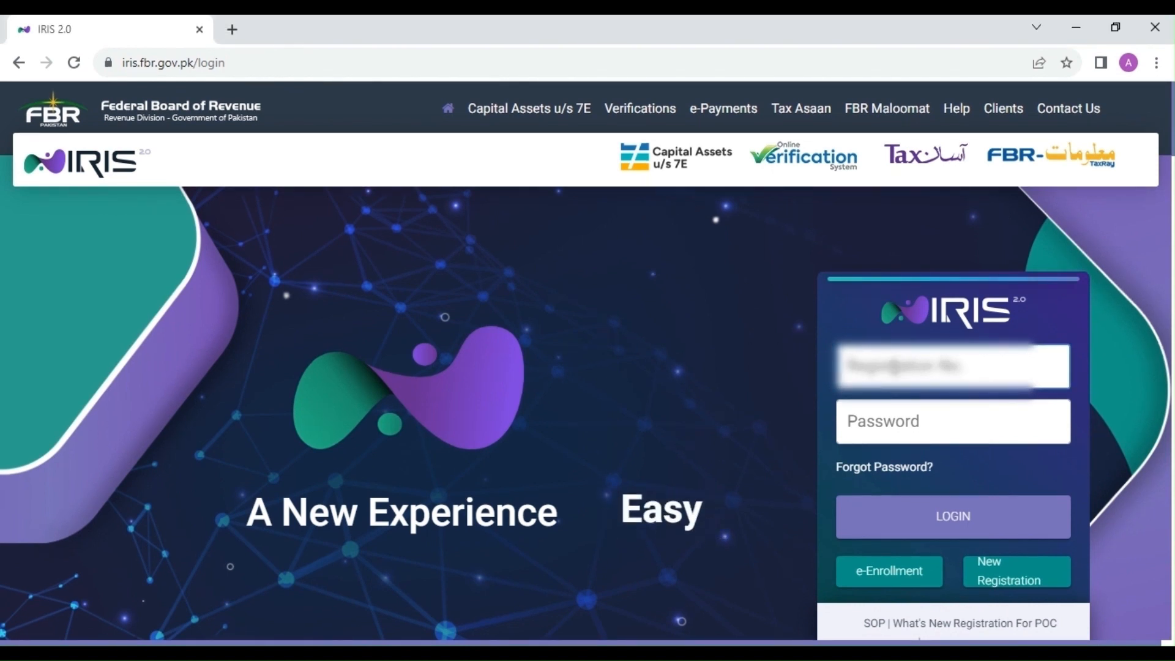
- Log in to the tax portal with the taxpayer's registration number and the account password
key("ctrl+v")
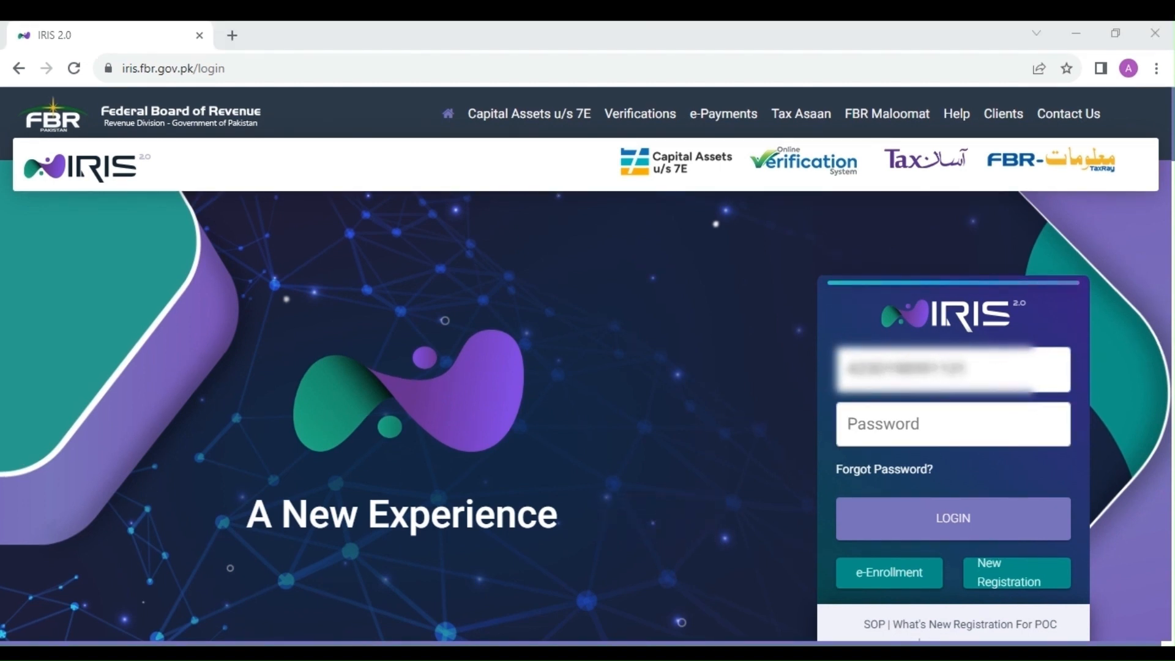
left_click(953, 425)
key("ctrl+v")
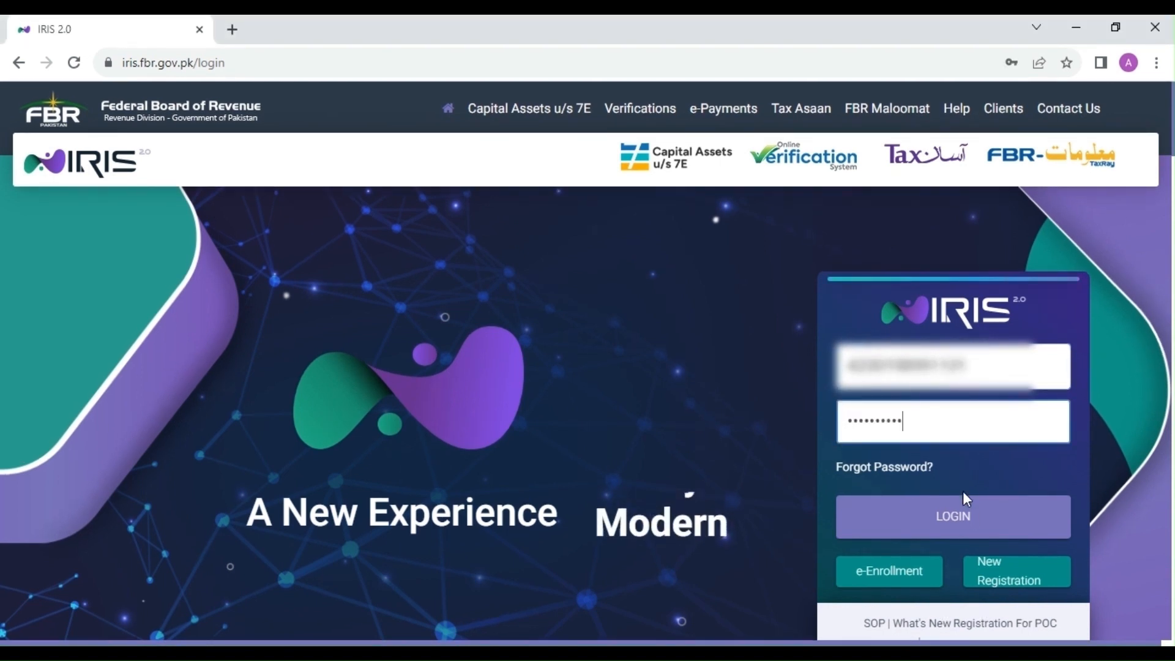
left_click(993, 519)
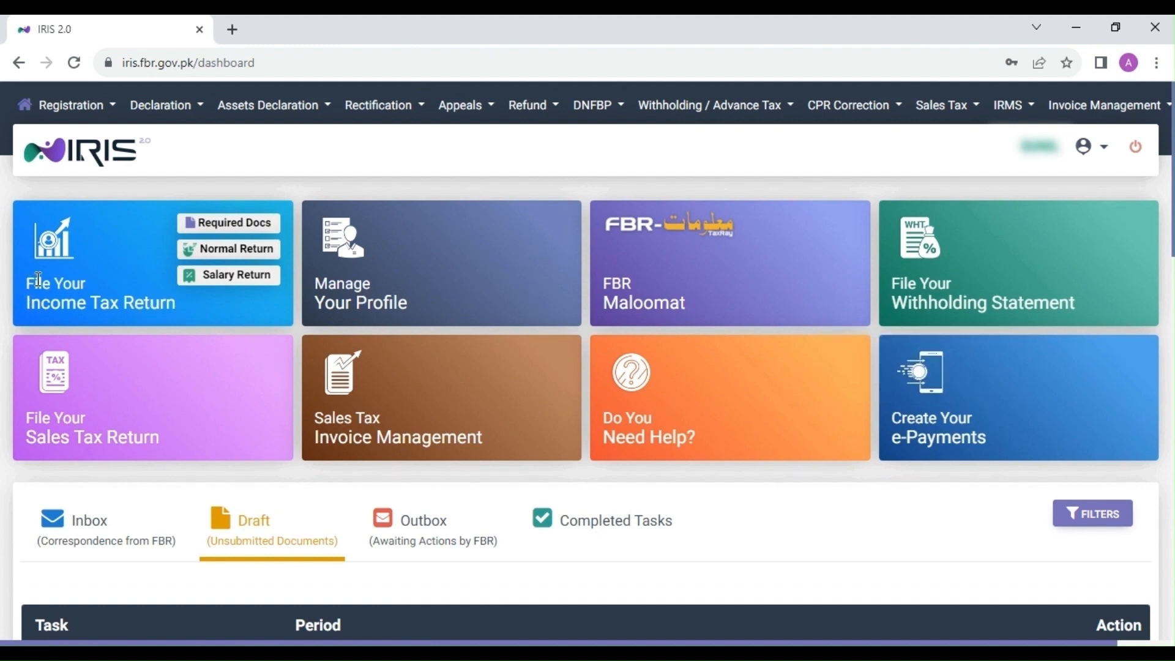
- Start a Salary Return for Individuals for the tax period 01-Jul-2022 - 30-Jun-2023
left_click(234, 282)
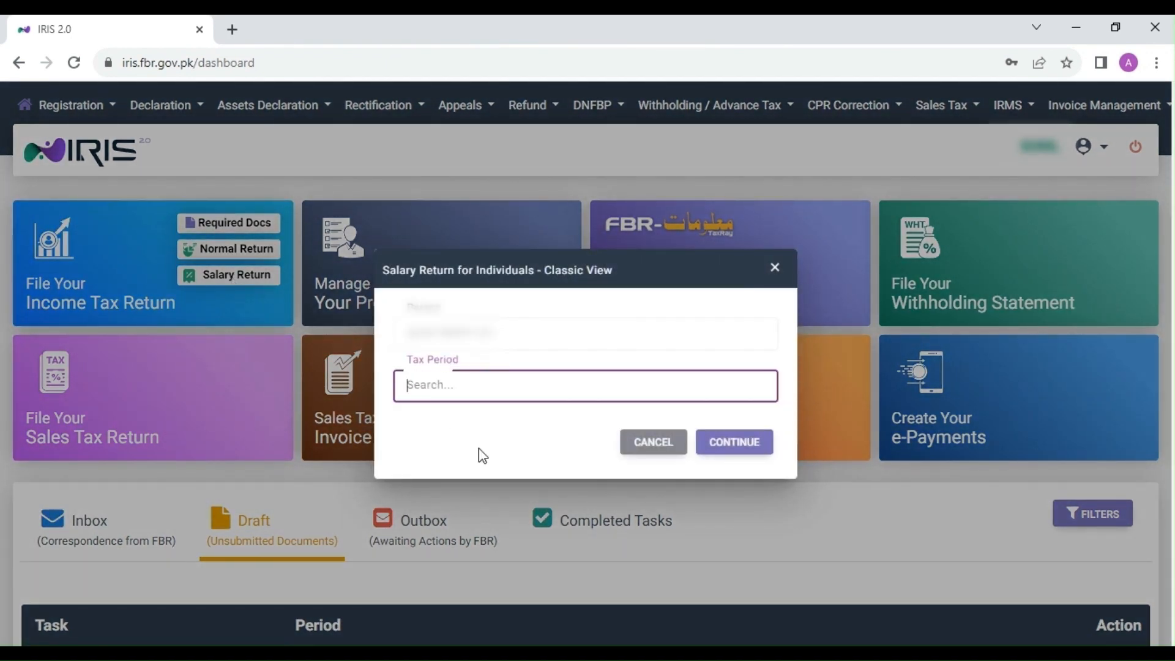
type("2023")
left_click(537, 453)
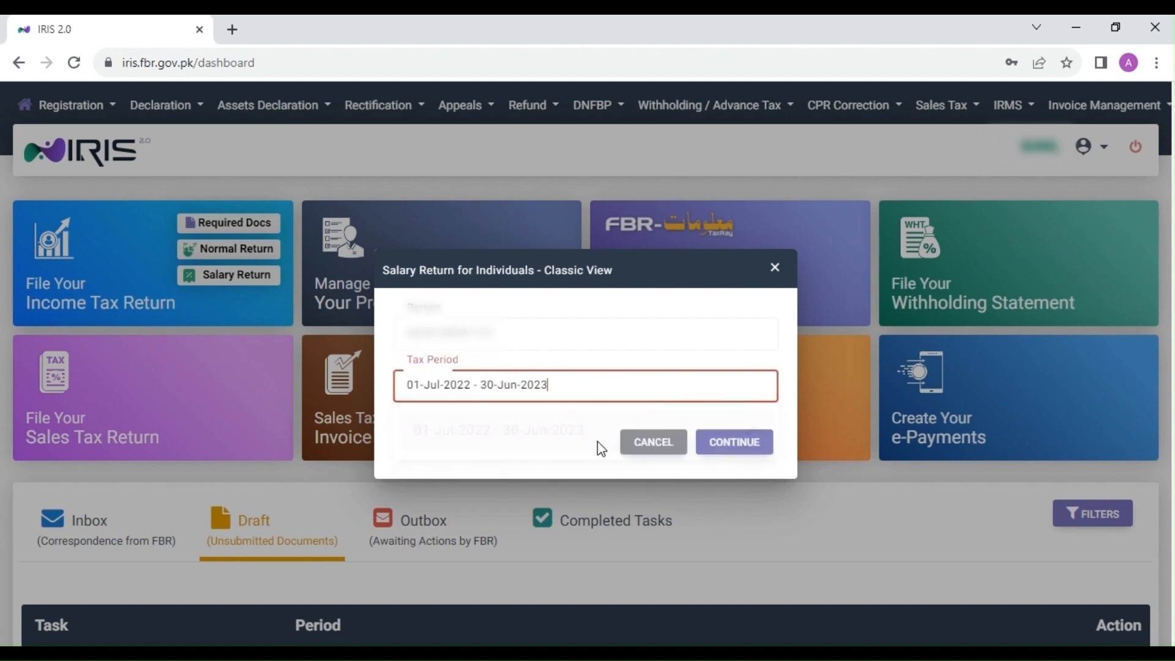
left_click(732, 442)
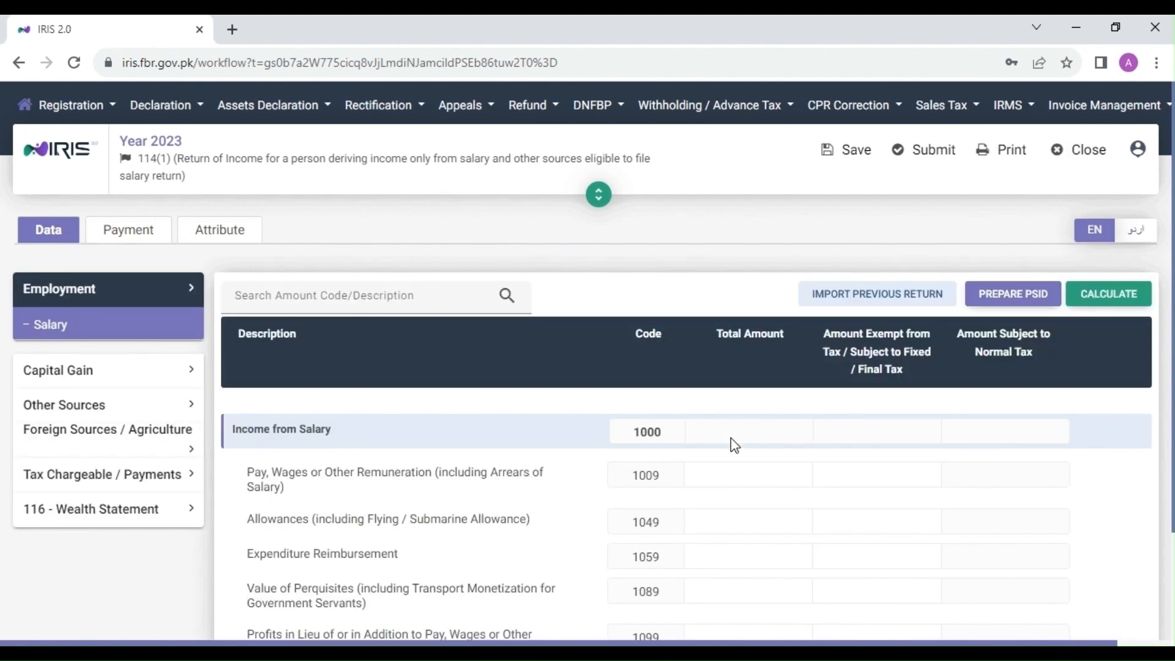
- Enter a total amount of 1,510,000 for Pay, Wages or Other Remuneration (code 1009) and calculate the return
scroll(432, 494, "down", 2)
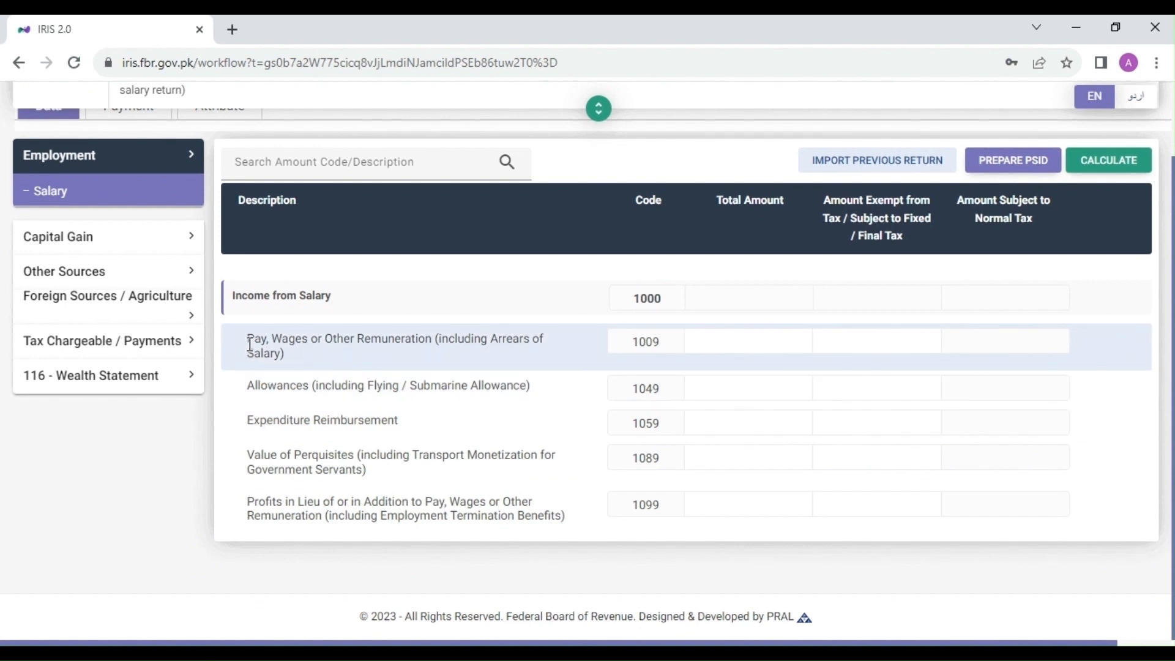
left_click_drag(249, 344, 418, 342)
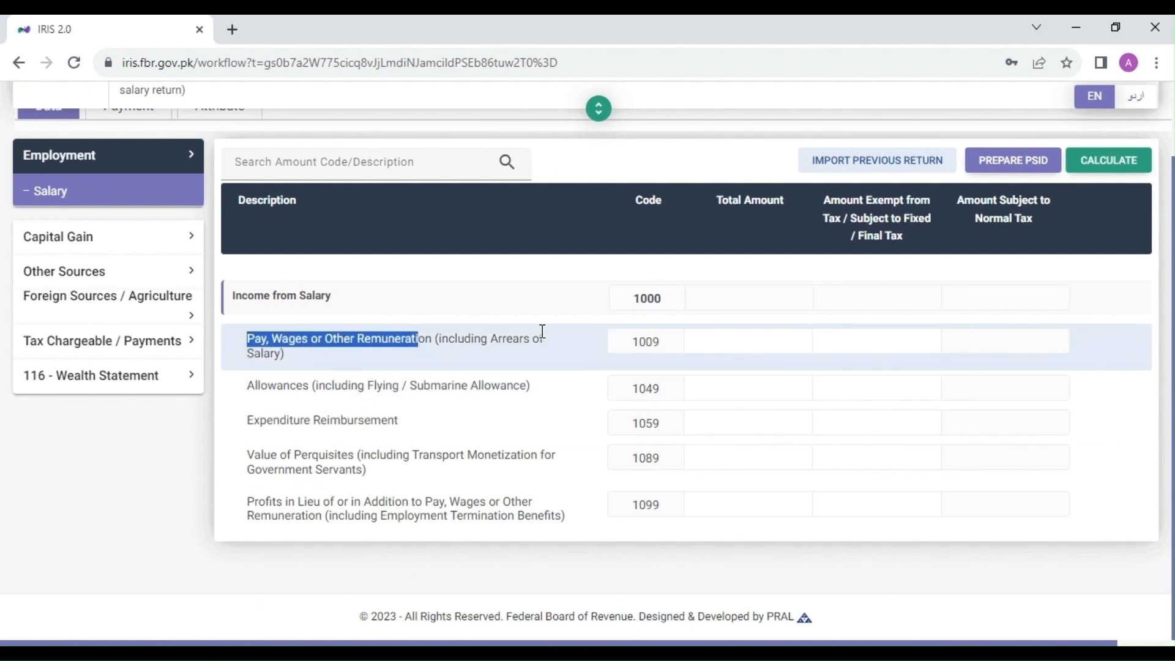
left_click(736, 334)
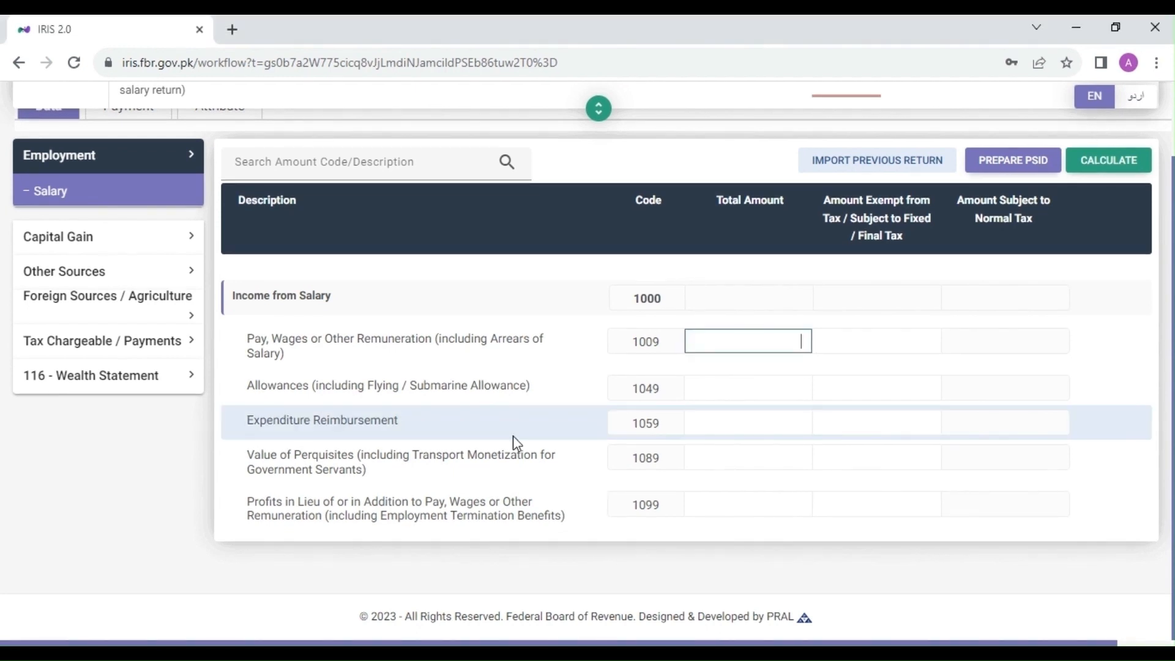
type("1510000")
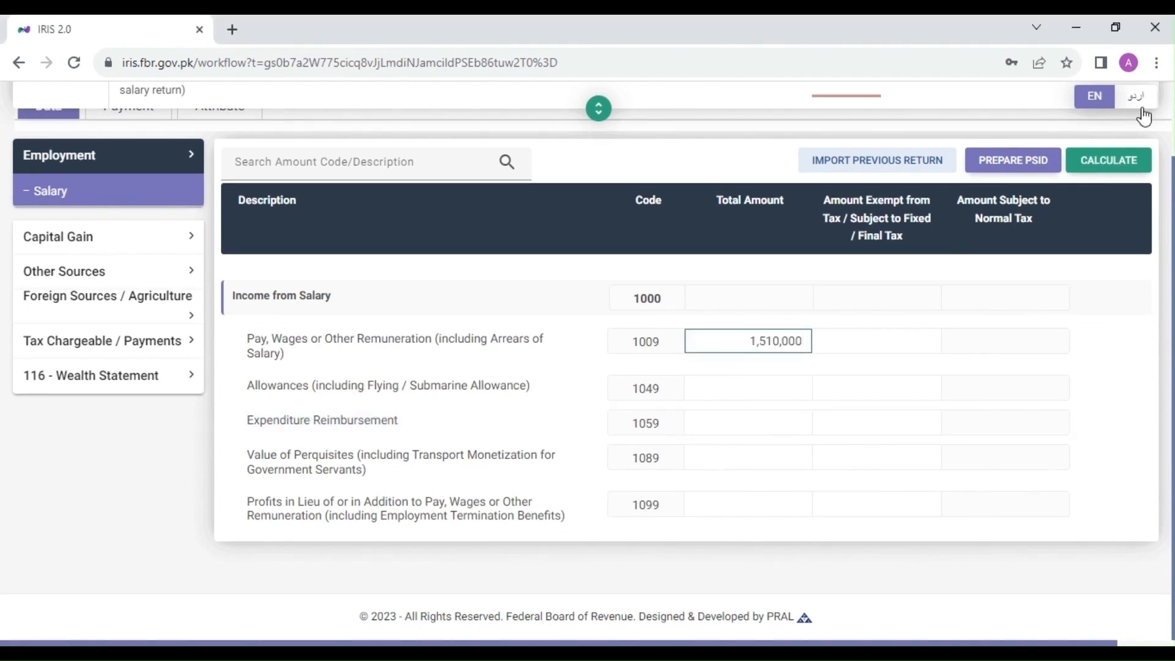
left_click(1142, 161)
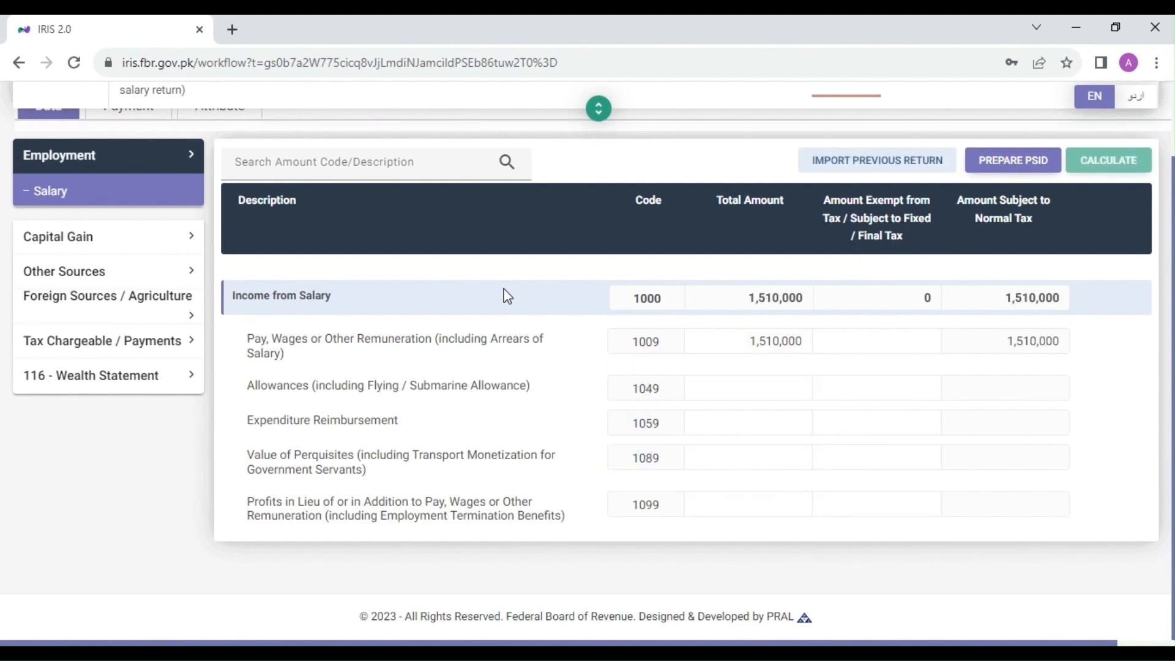
- In the Adjustable Tax section, enter 53,750 as tax deducted for Salary of Employees u/s 149 and calculate
left_click(137, 355)
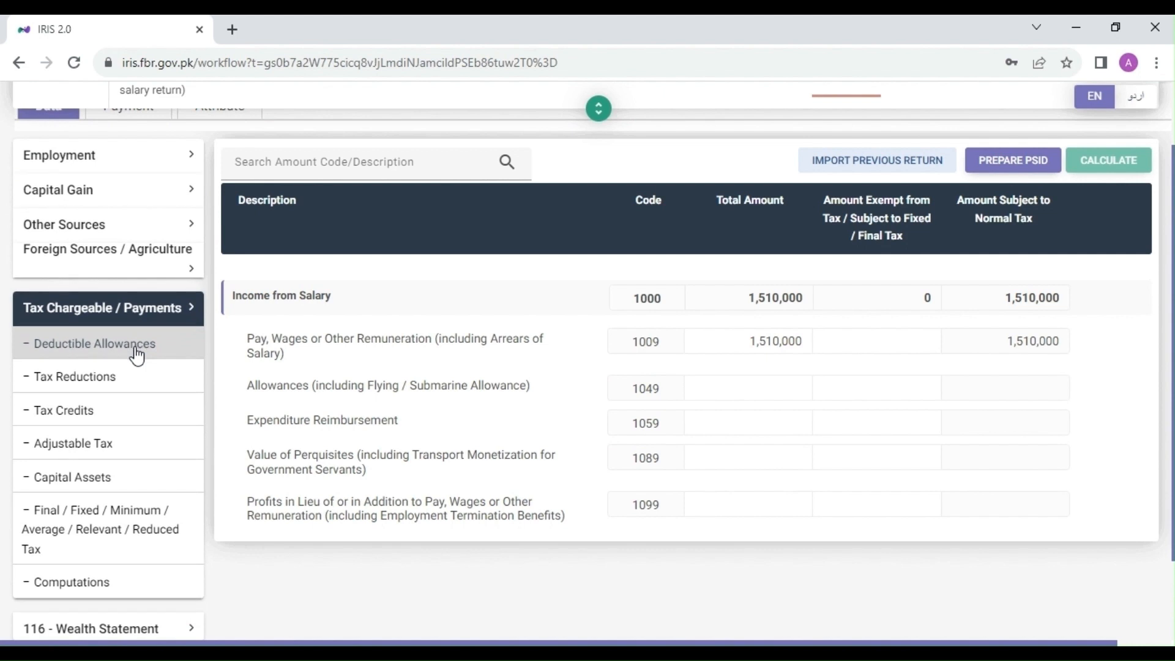
left_click(96, 444)
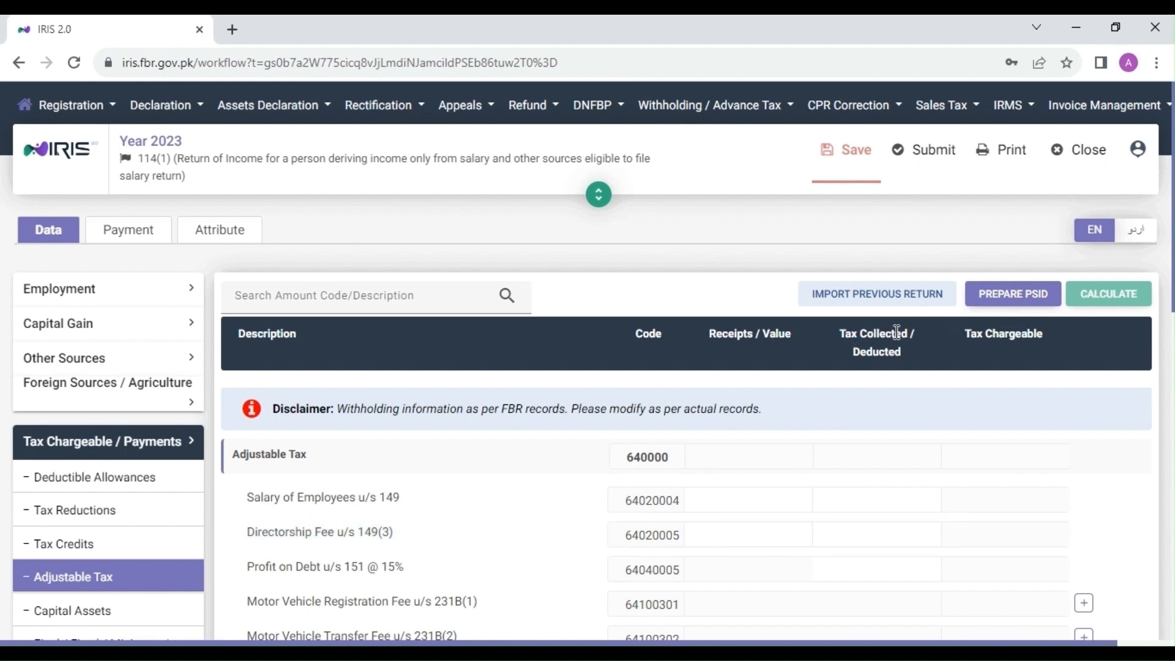
left_click_drag(254, 497, 395, 497)
left_click(832, 503)
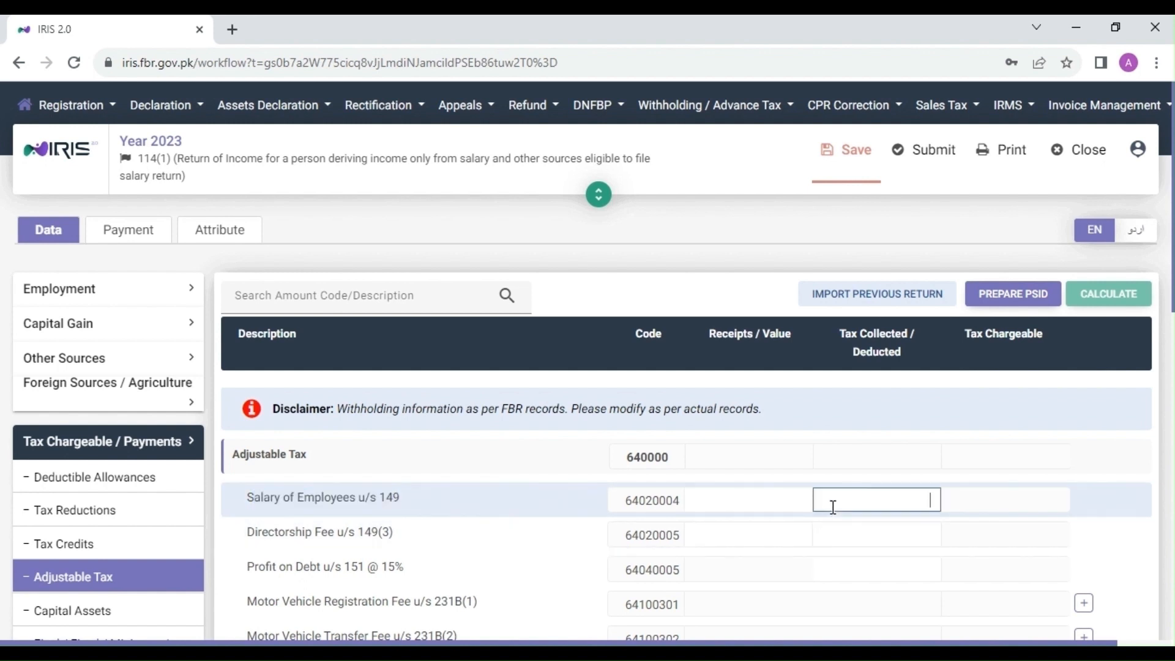
type("53750")
left_click(1109, 295)
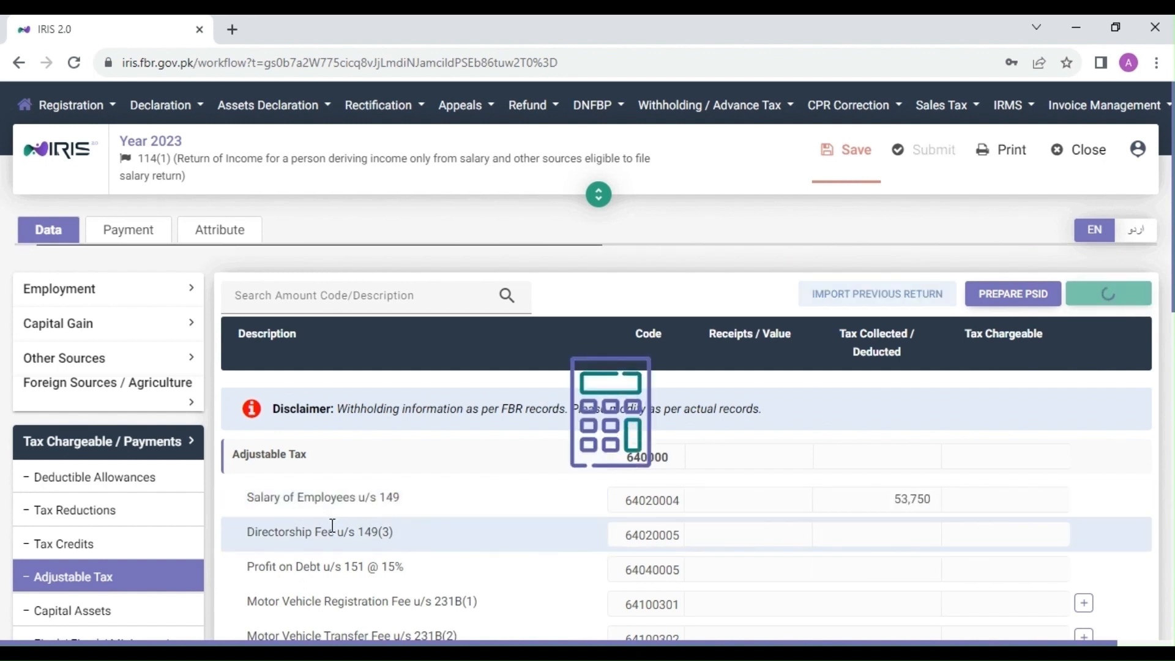
- Review the tax Computations, checking the Refundable Income Tax and Admitted Income Tax rows
scroll(164, 500, "down", 3)
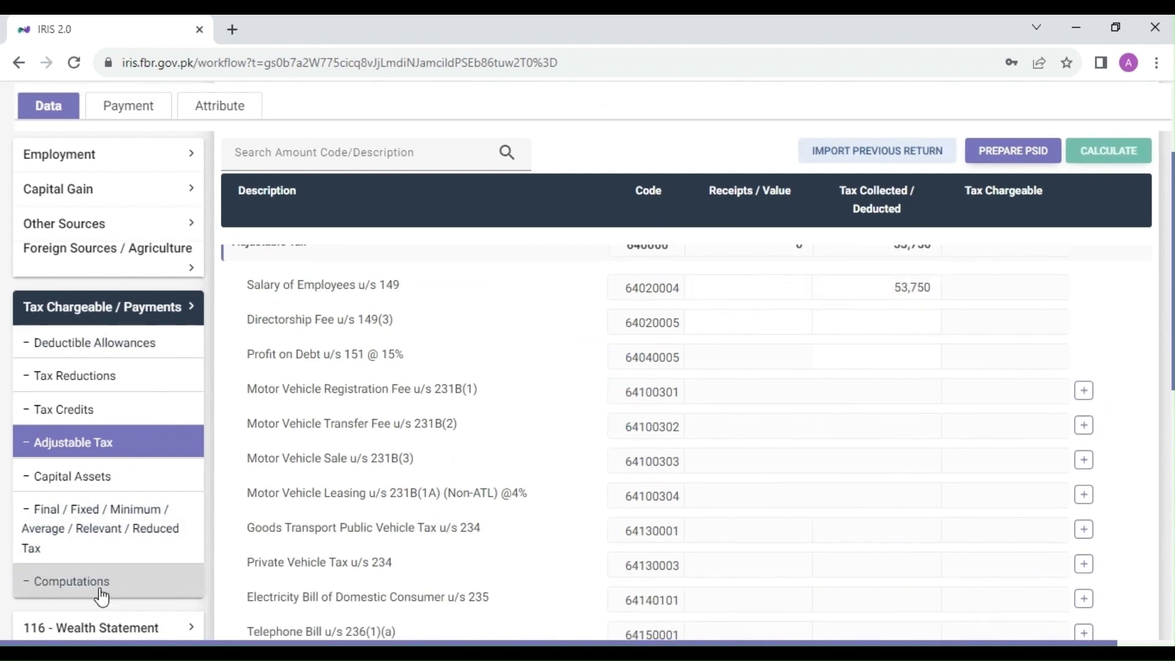
left_click(104, 581)
scroll(675, 512, "up", 3)
scroll(675, 511, "down", 3)
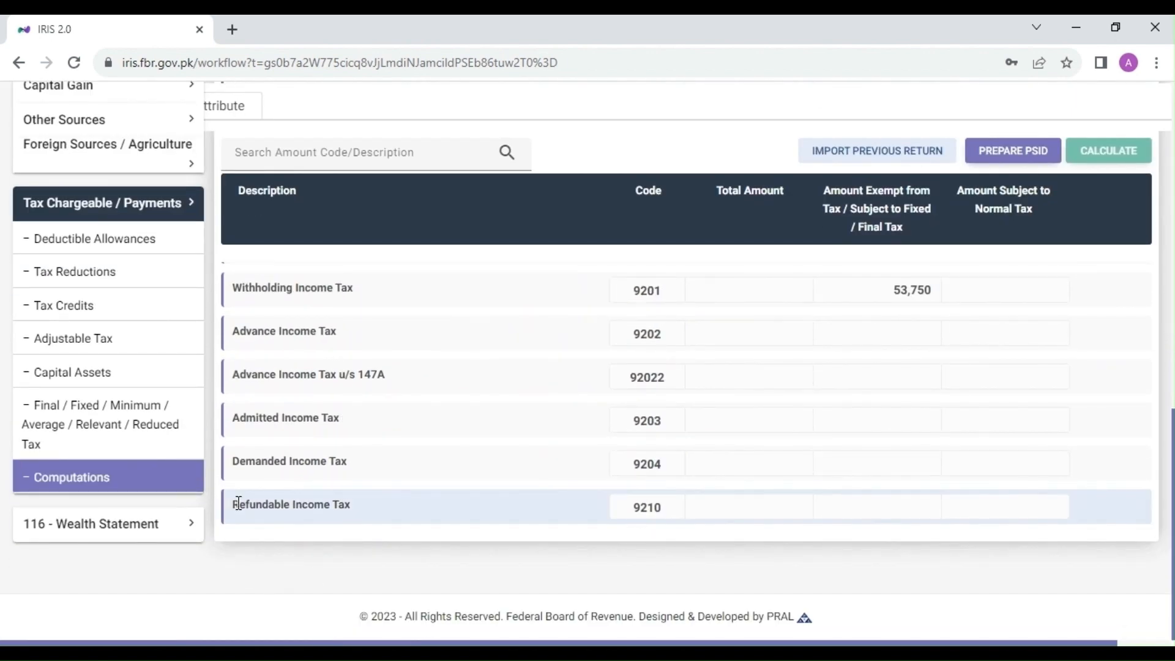
left_click_drag(235, 504, 341, 504)
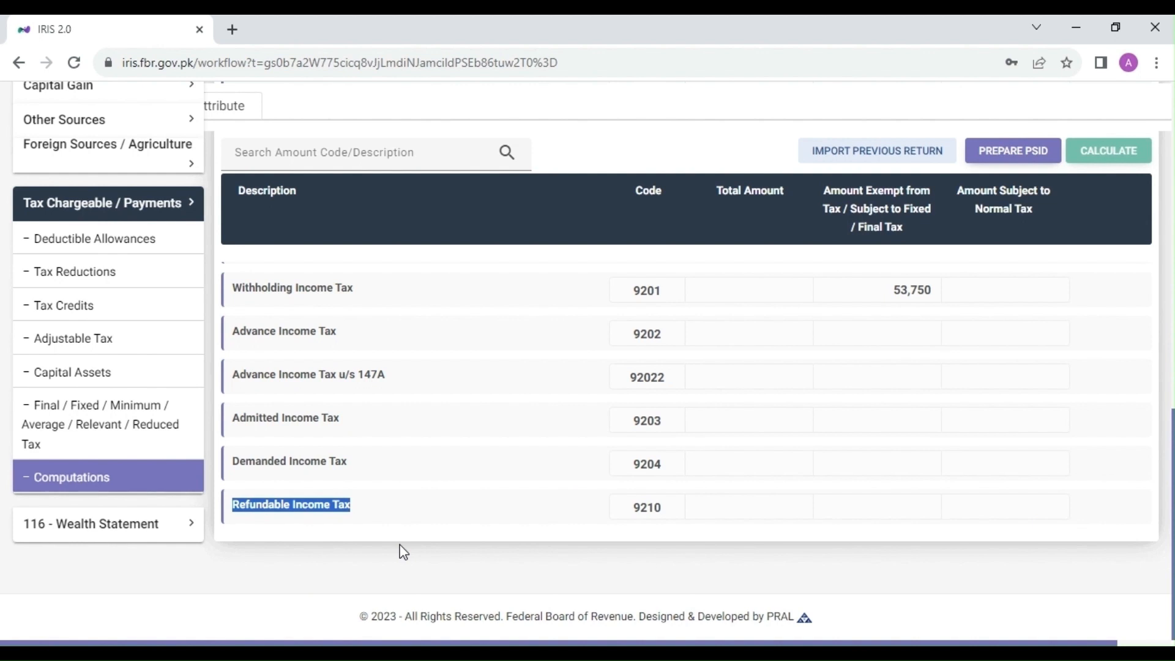
left_click_drag(233, 419, 341, 426)
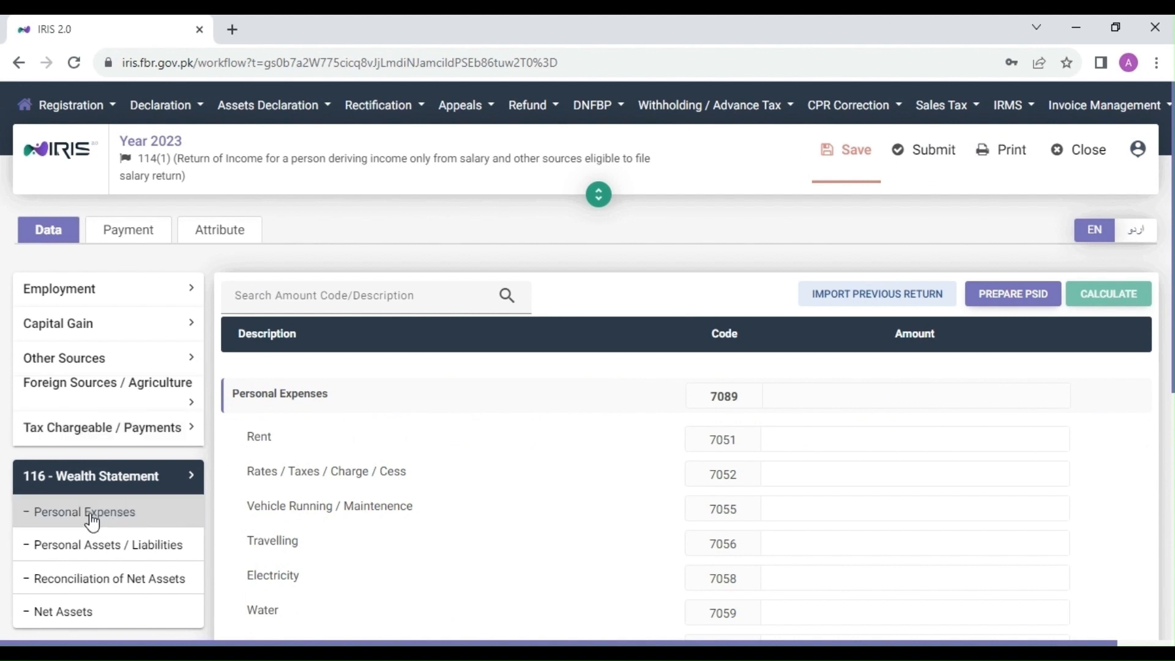
- Enter 1,250,000 for Other Personal / Household Expenses (code 7087) in the wealth statement's Personal Expenses and calculate
scroll(593, 440, "down", 5)
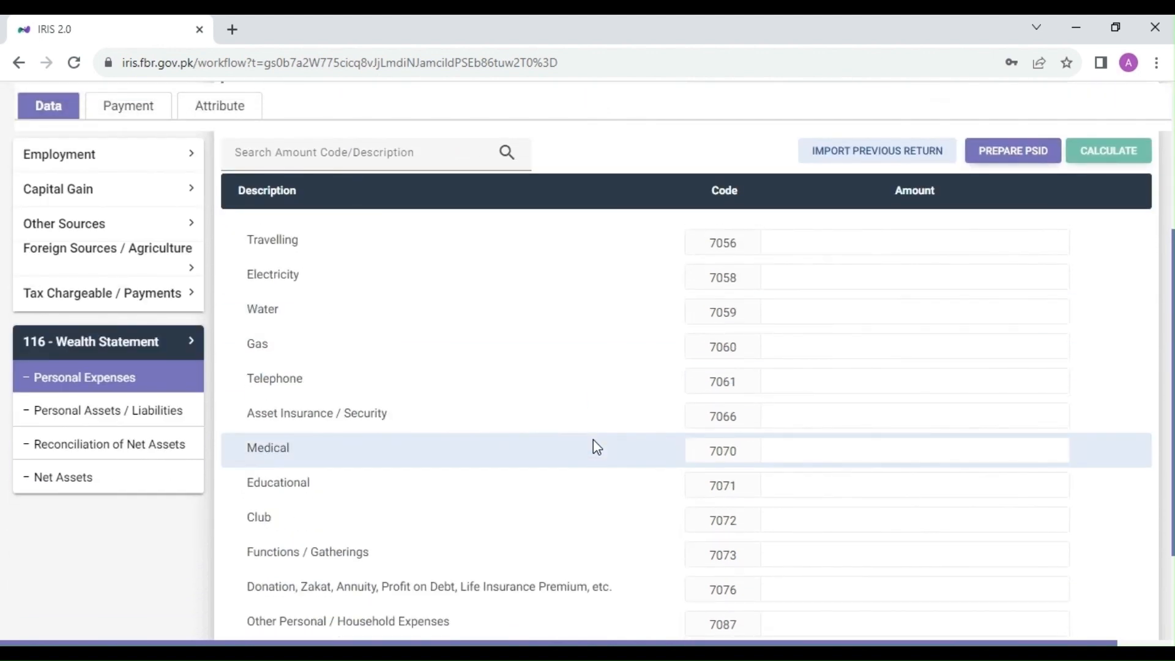
scroll(593, 440, "up", 5)
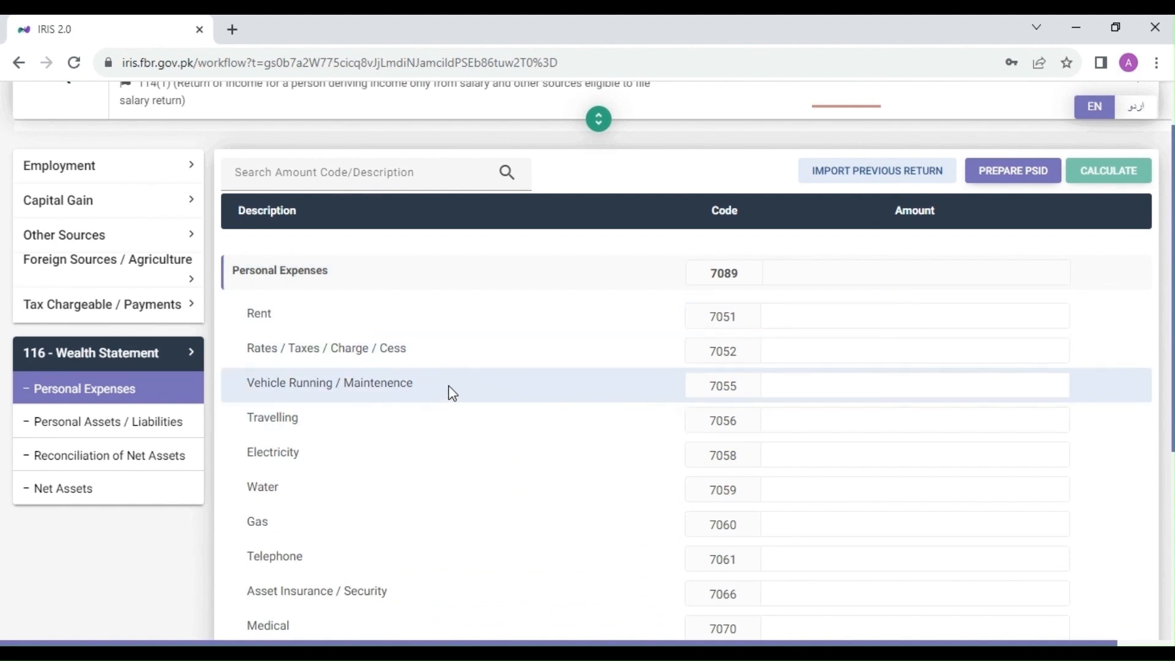
scroll(939, 392, "down", 5)
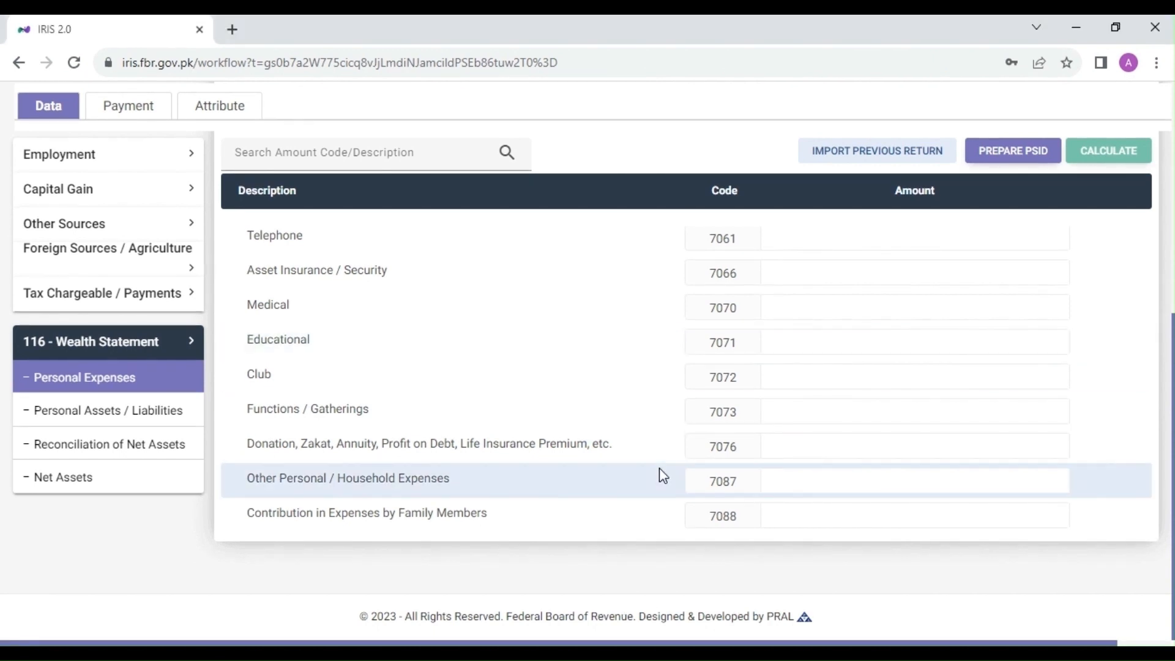
left_click(1020, 480)
type("1250000")
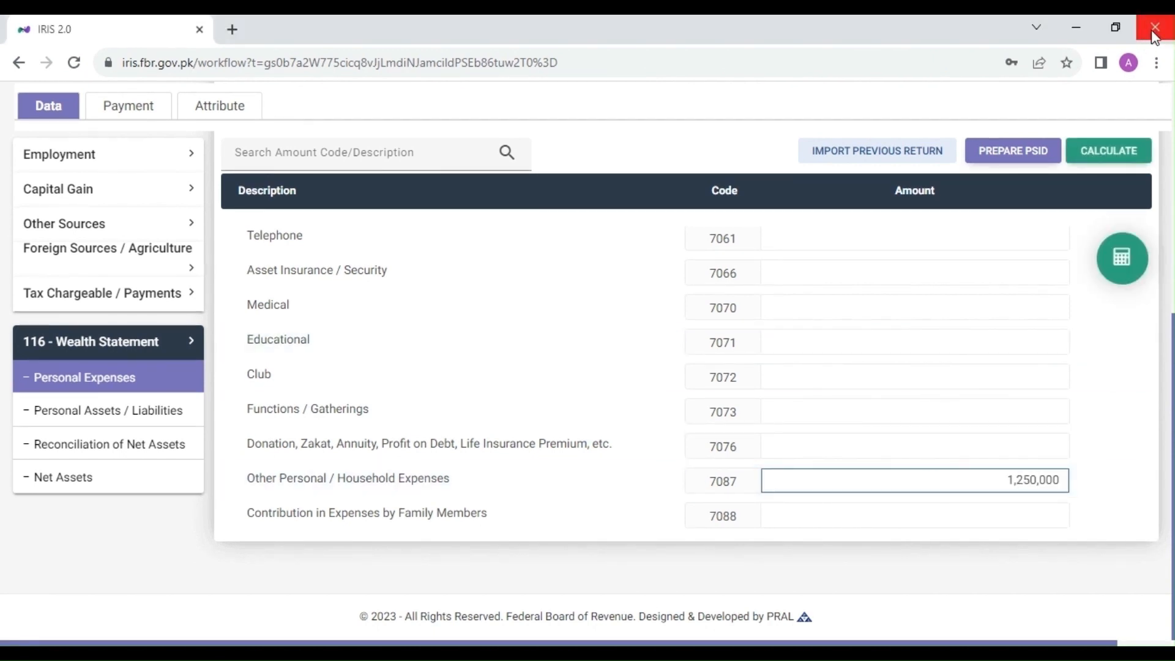
left_click(1129, 150)
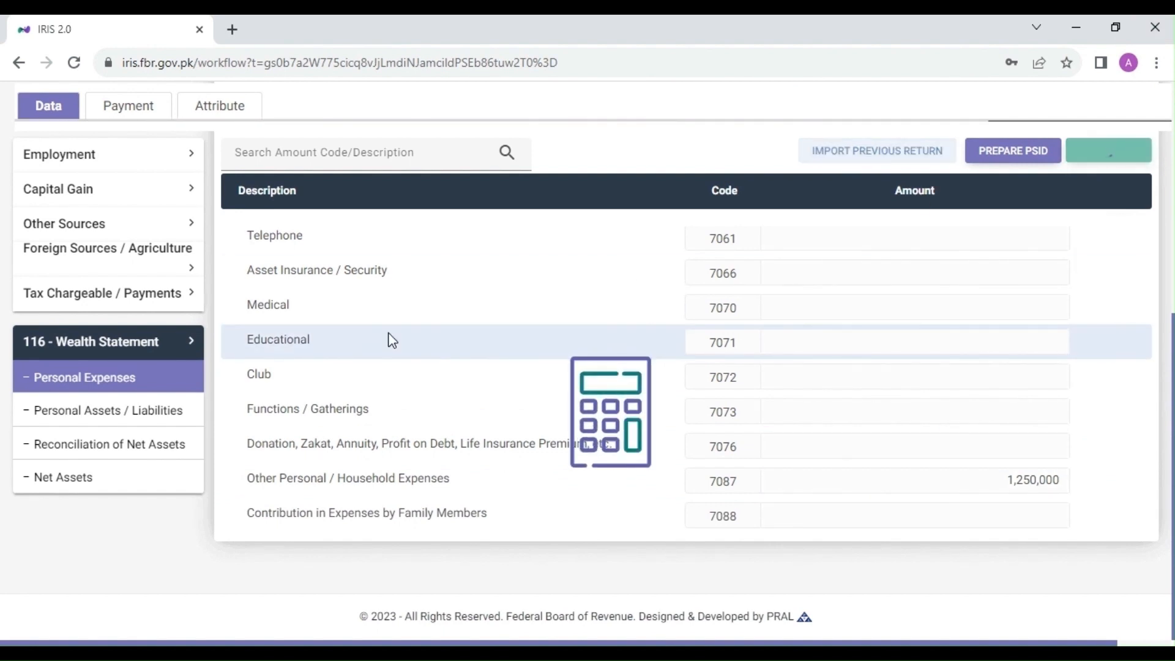
- Clear the existing entries from the wealth statement's Personal Assets / Liabilities, including the Investment (Non-Business) account and jewellery
left_click(154, 423)
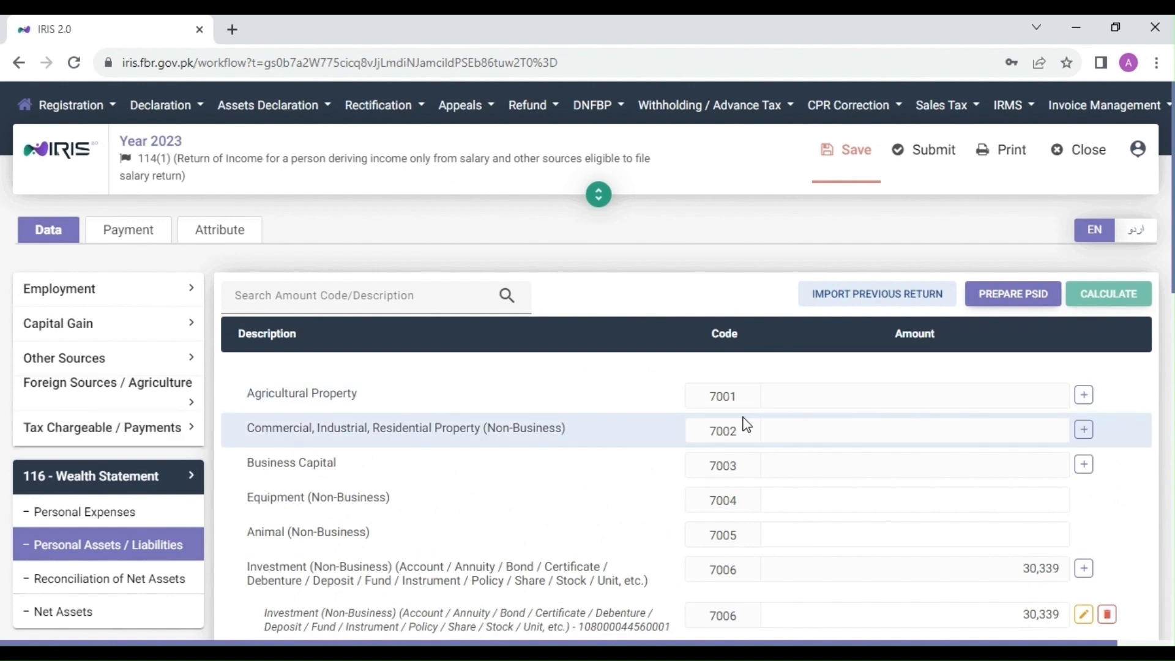
scroll(839, 456, "down", 5)
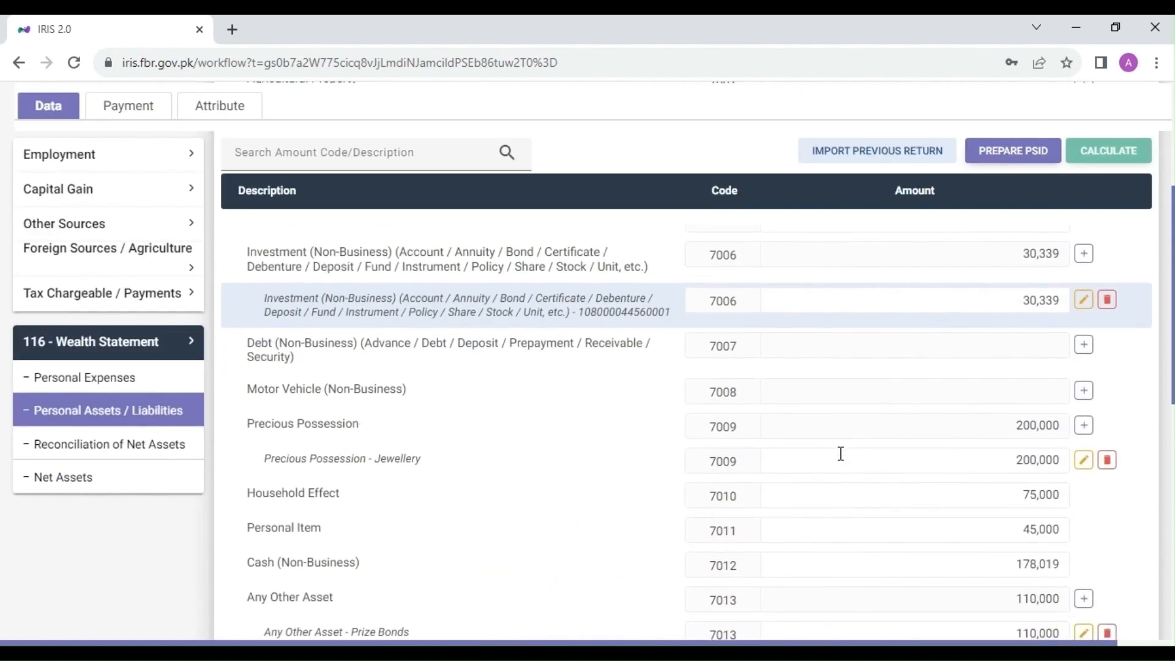
scroll(839, 453, "up", 5)
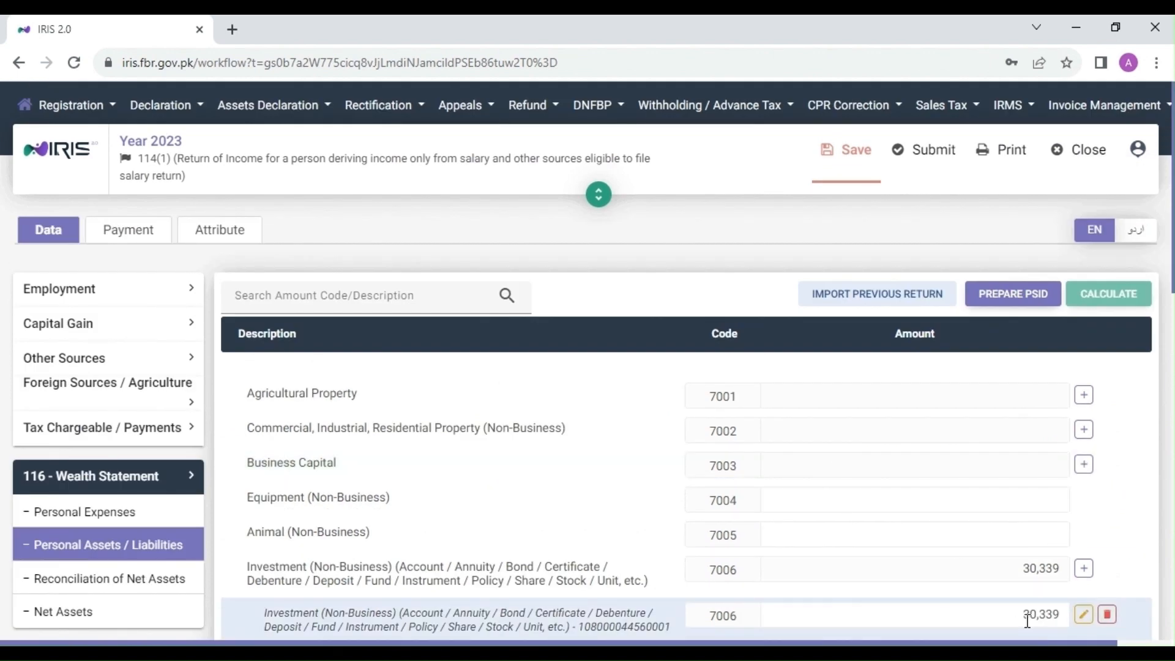
left_click(1109, 614)
scroll(1126, 533, "down", 4)
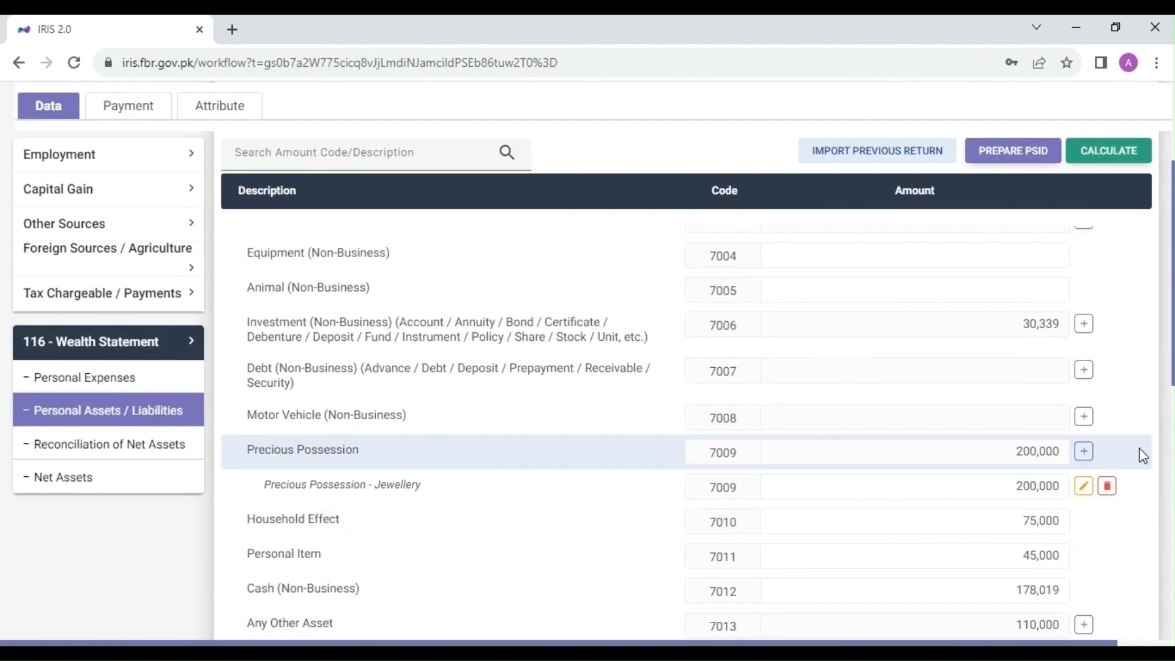
scroll(554, 507, "up", 4)
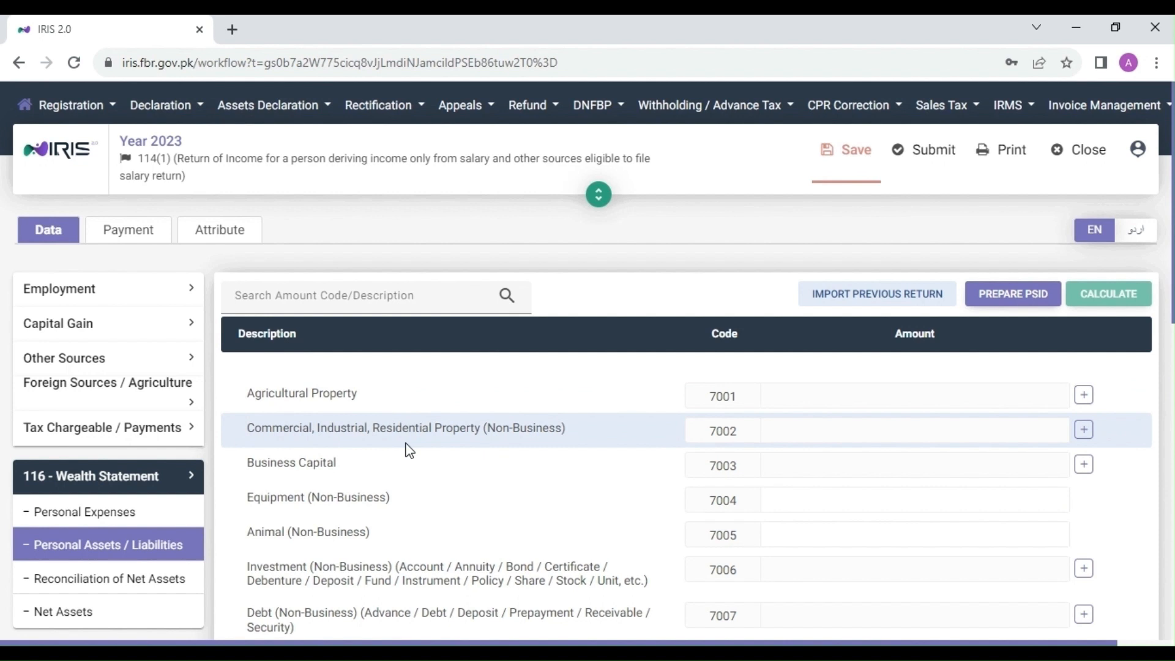
- Add an Investment (Non-Business) entry under code 7006 with the bank account number and the contents "Bank Account of Bank Islami"
scroll(408, 450, "down", 2)
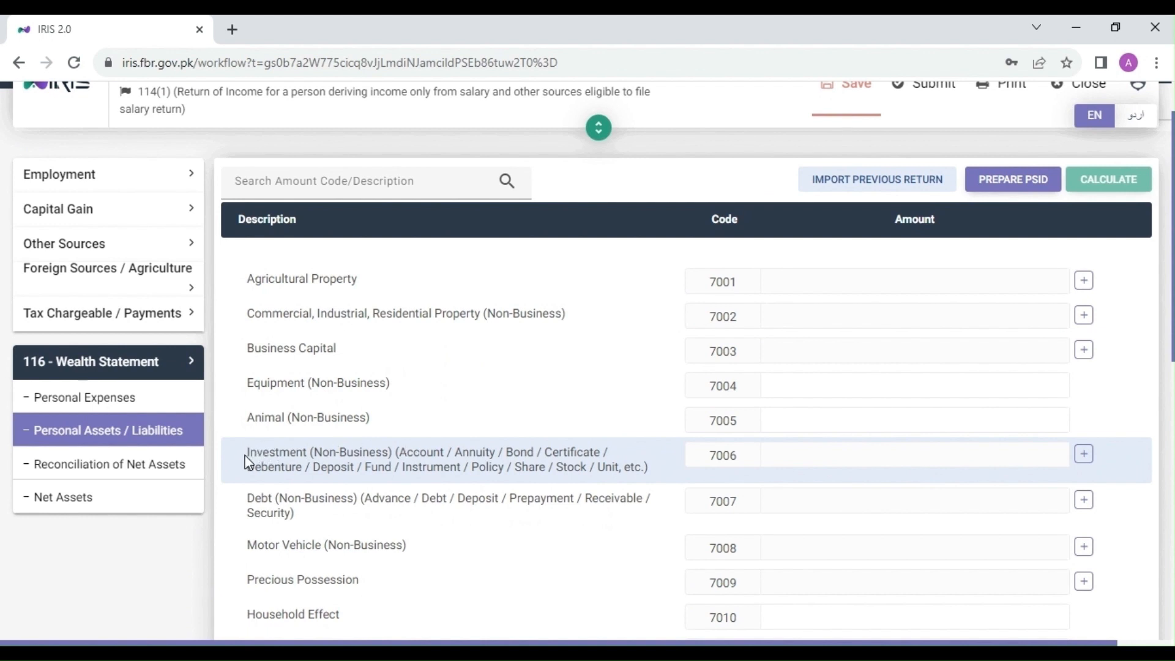
left_click_drag(247, 455, 464, 454)
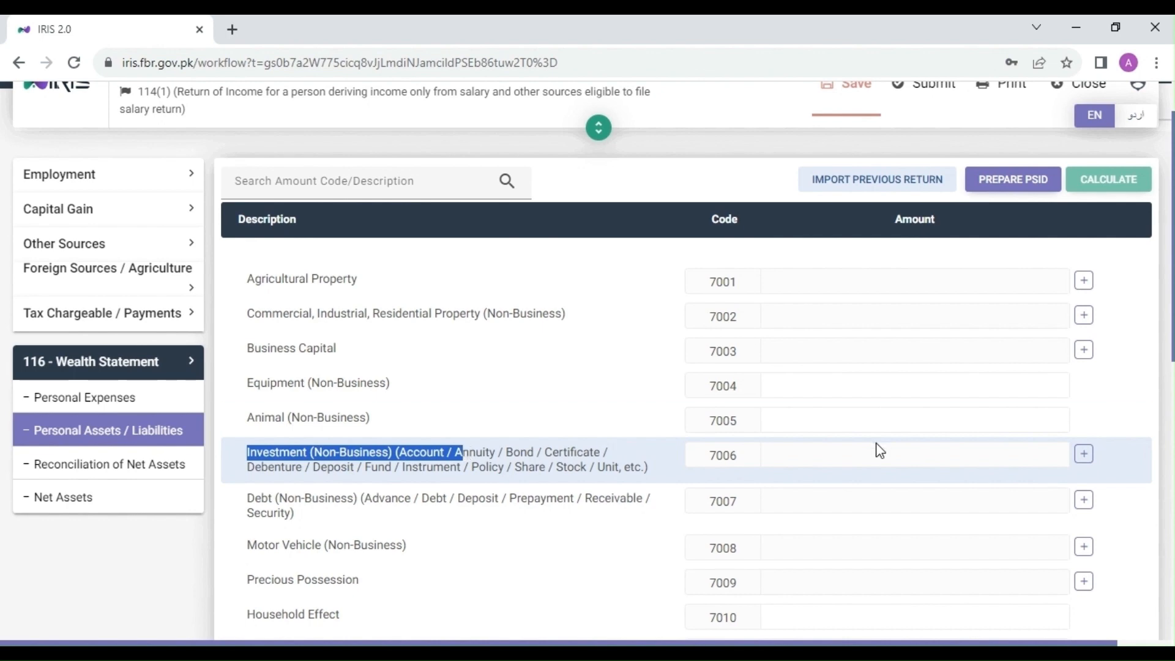
left_click(1085, 457)
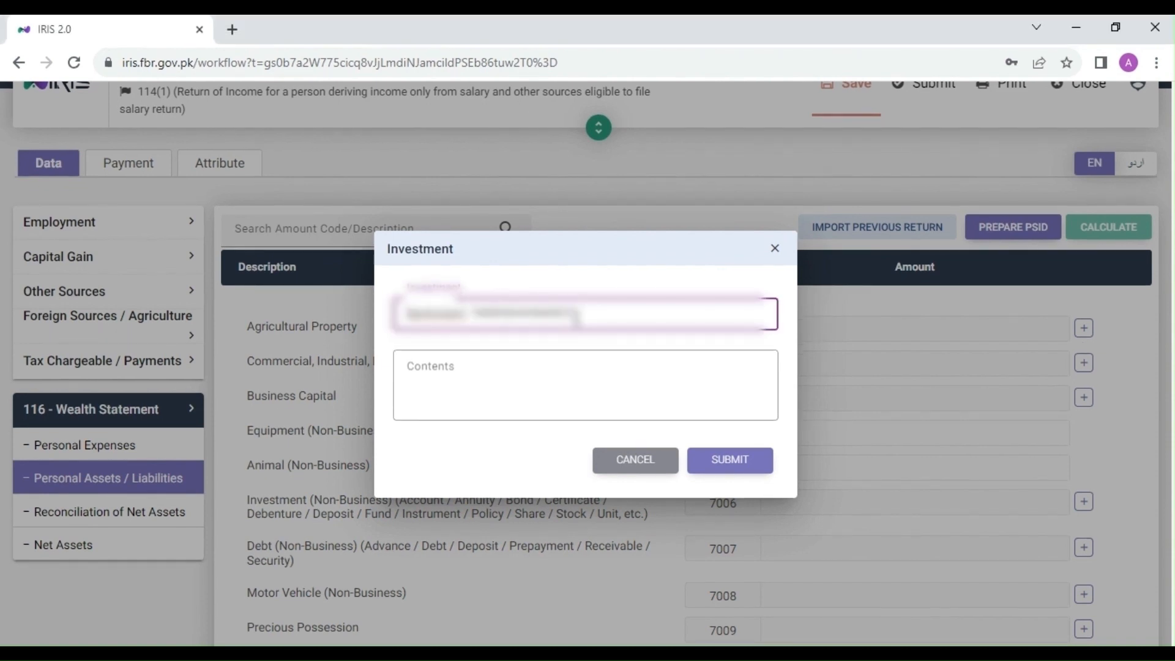
key("Tab")
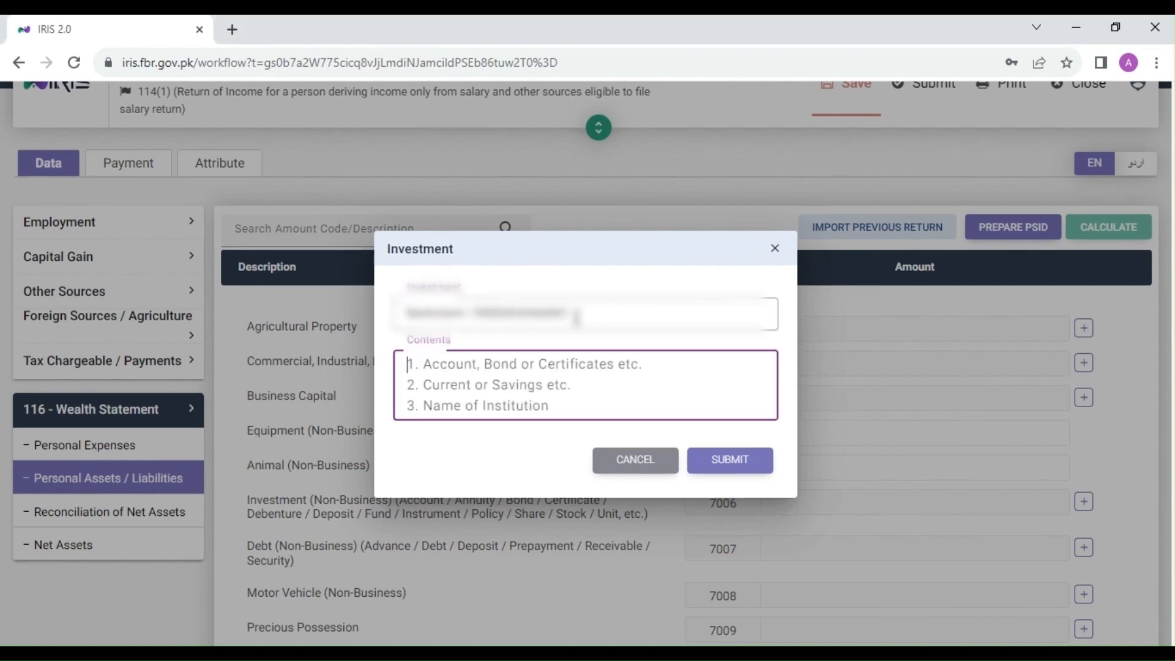
type("Bank Ac")
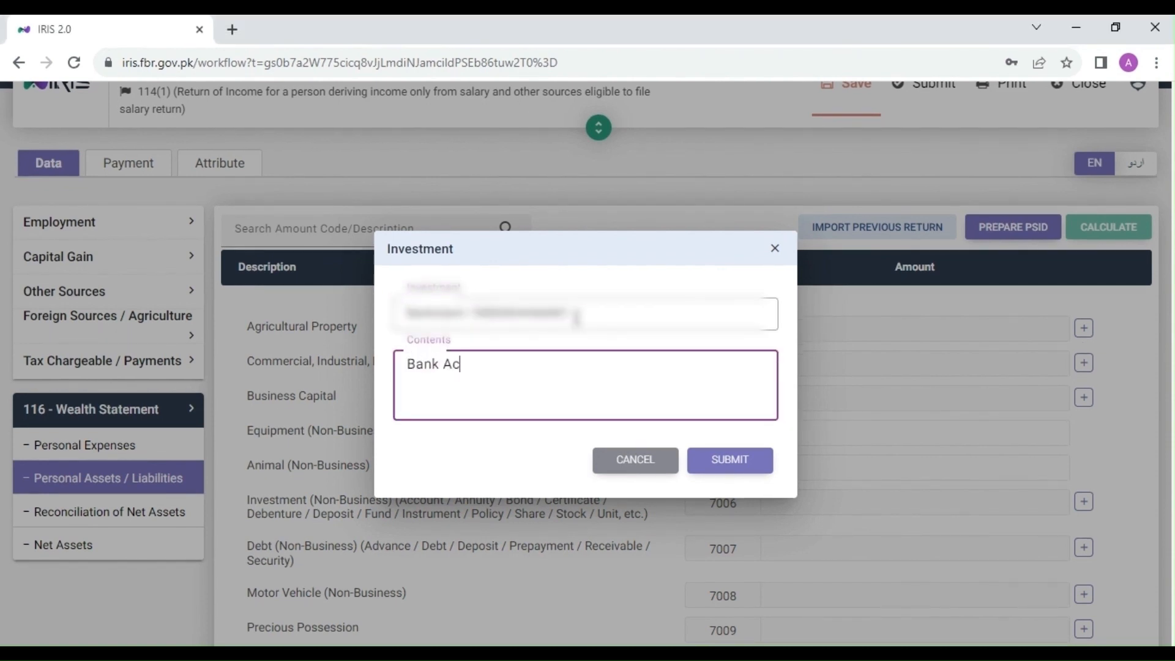
type("countof B")
key("BackSpace")
key("BackSpace")
key("BackSpace")
type("f Bank Islami")
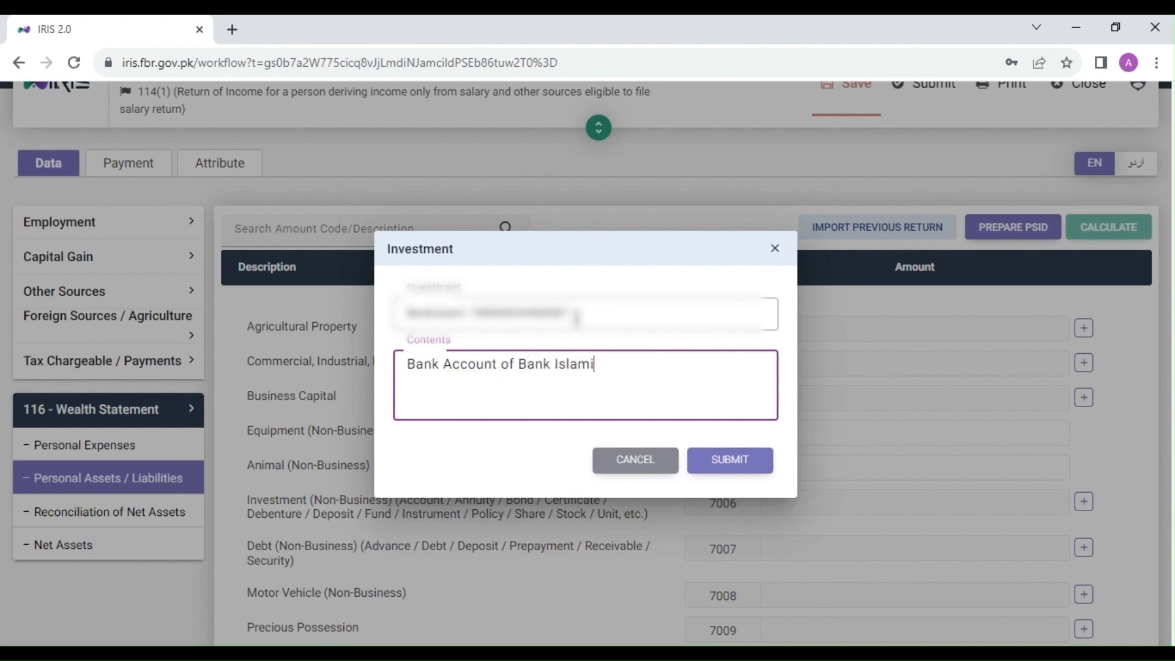
left_click(577, 316)
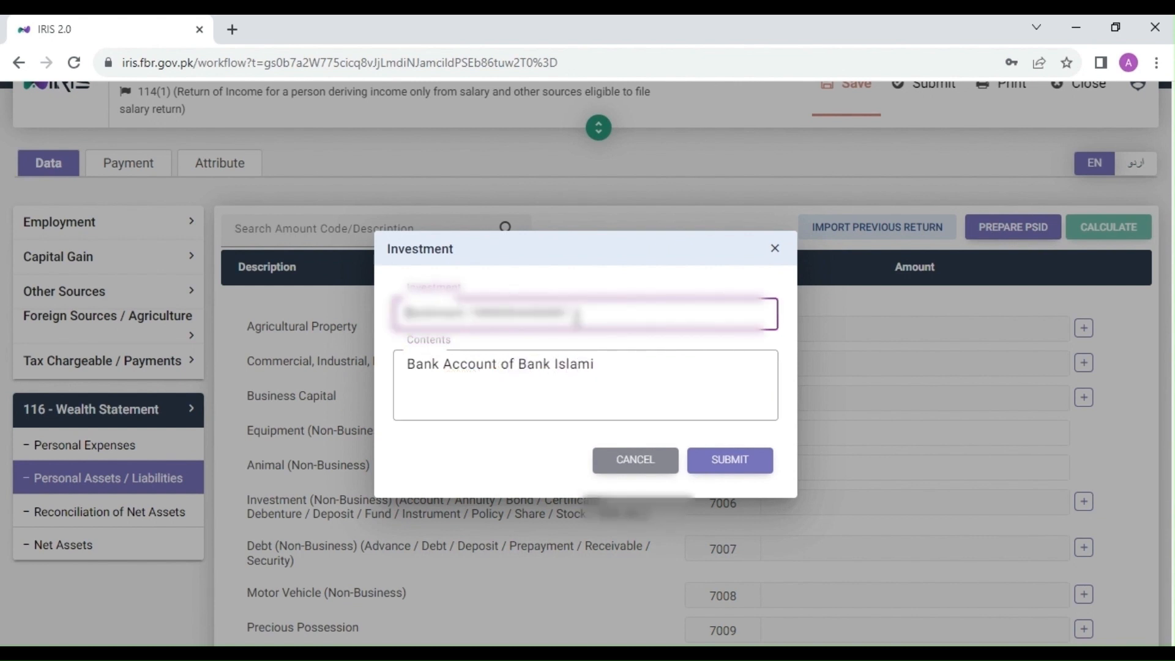
key("BackSpace")
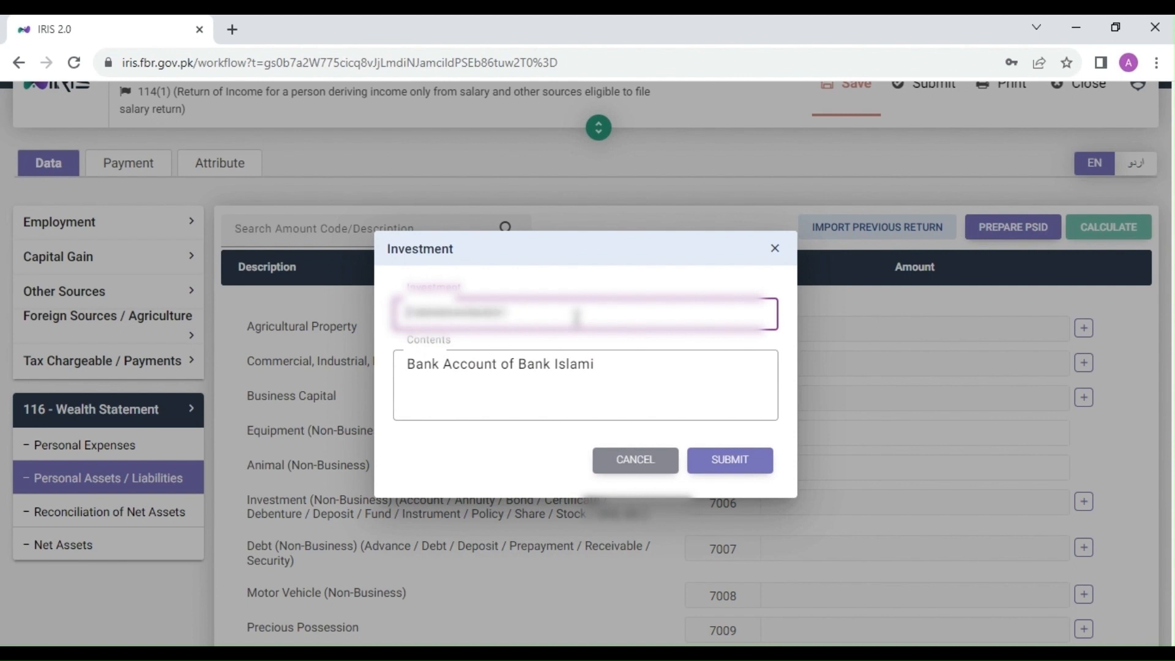
left_click(733, 463)
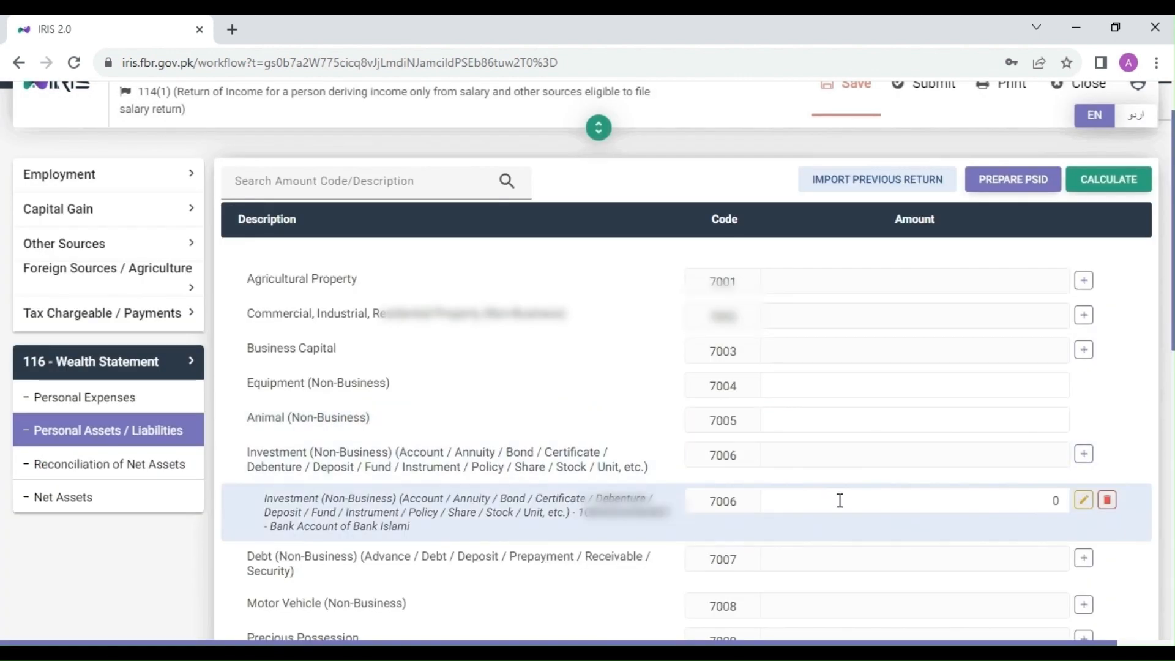
- Set the amount of the Bank Islami account entry under Investment (Non-Business) to 30,339
left_click(995, 505)
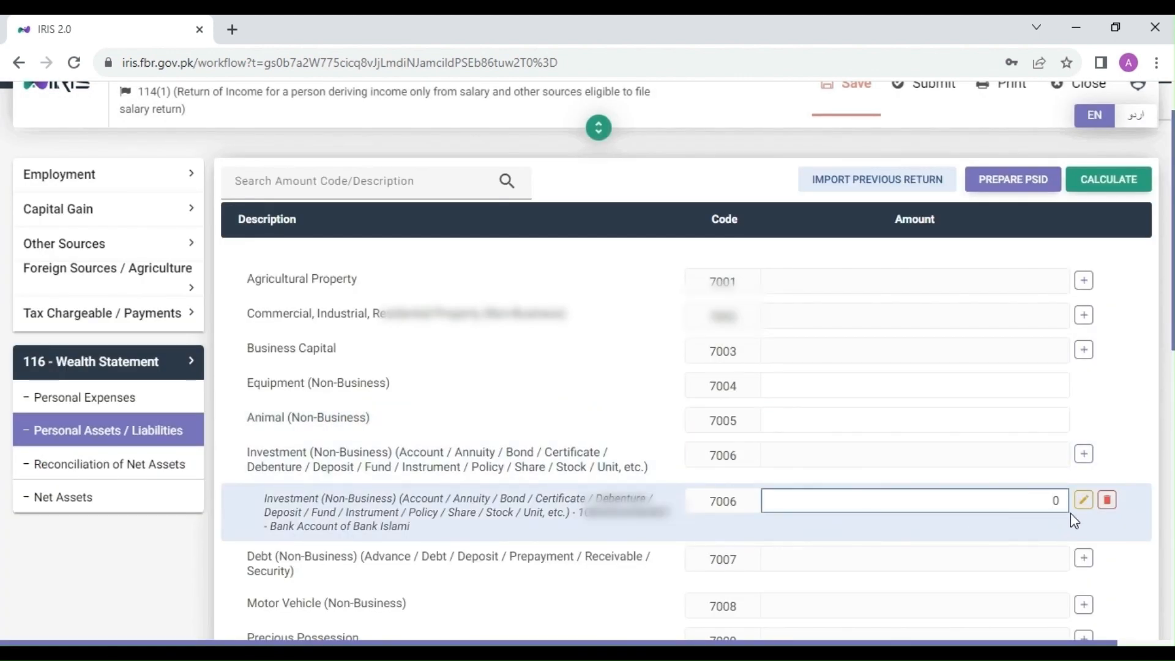
left_click_drag(1052, 505, 1066, 506)
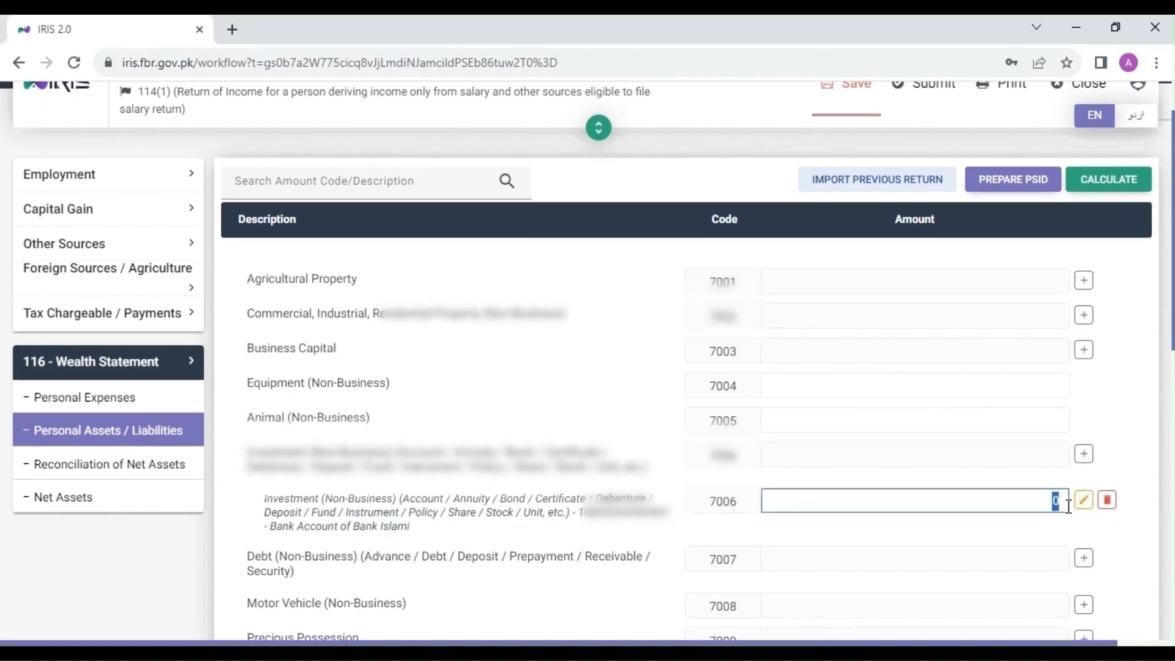
type("30339")
- Add a Precious Possession entry for Jewellery with the contents Gold and set its amount to 200,000
scroll(1069, 512, "down", 1)
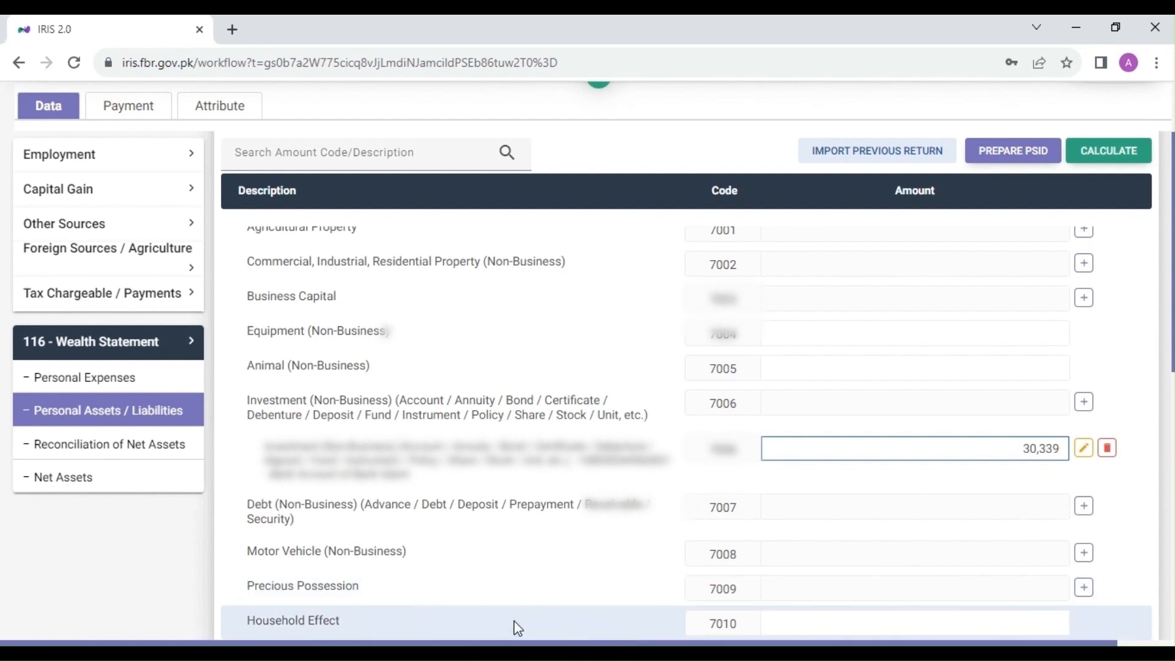
scroll(659, 538, "down", 2)
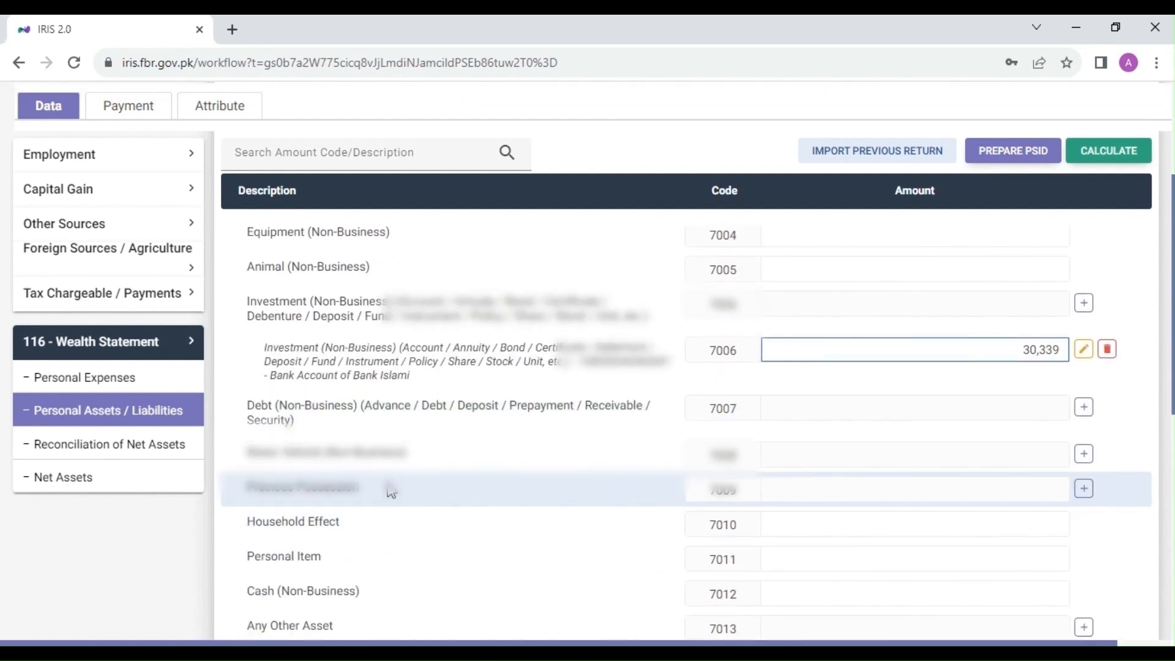
left_click(333, 486)
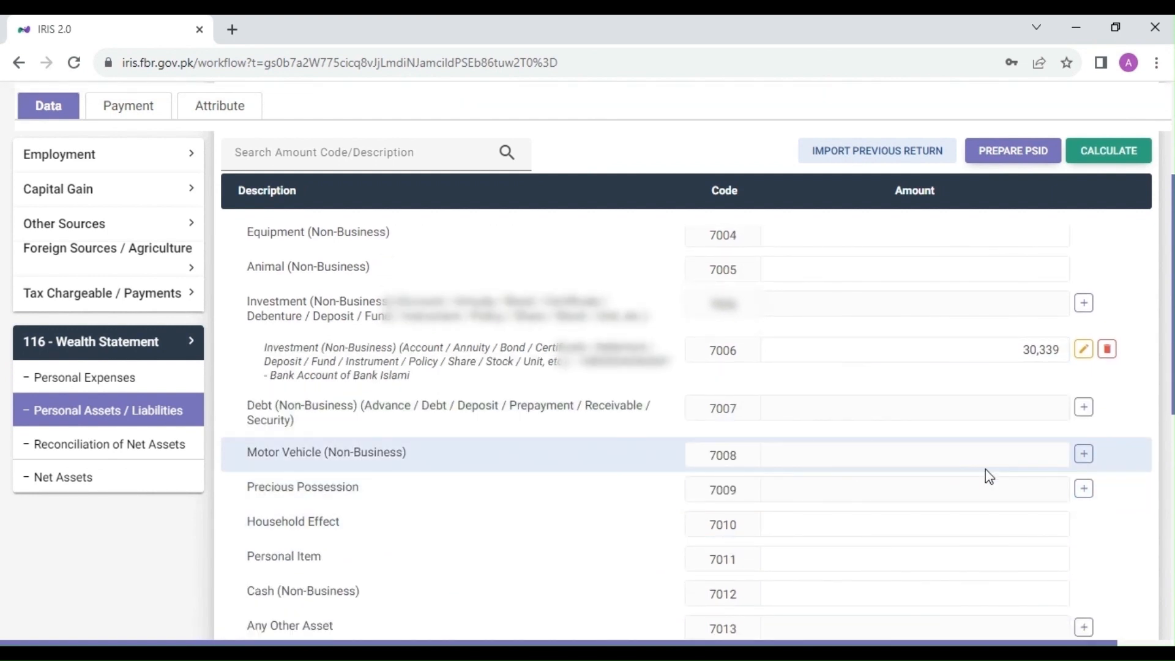
left_click(1082, 489)
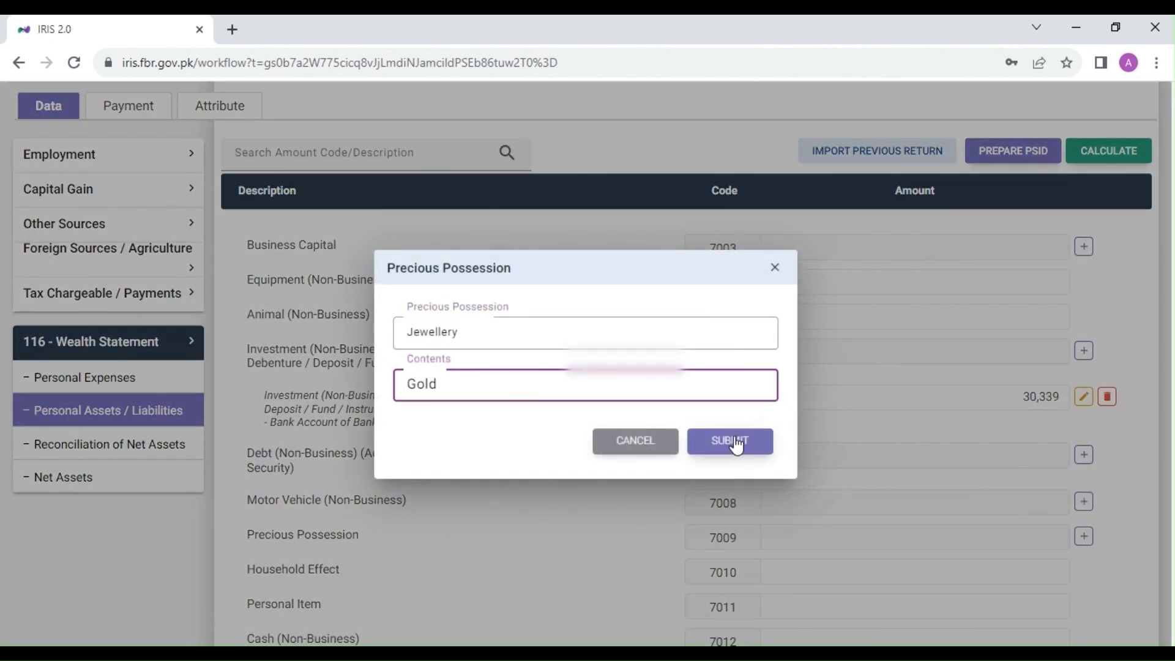
left_click(734, 442)
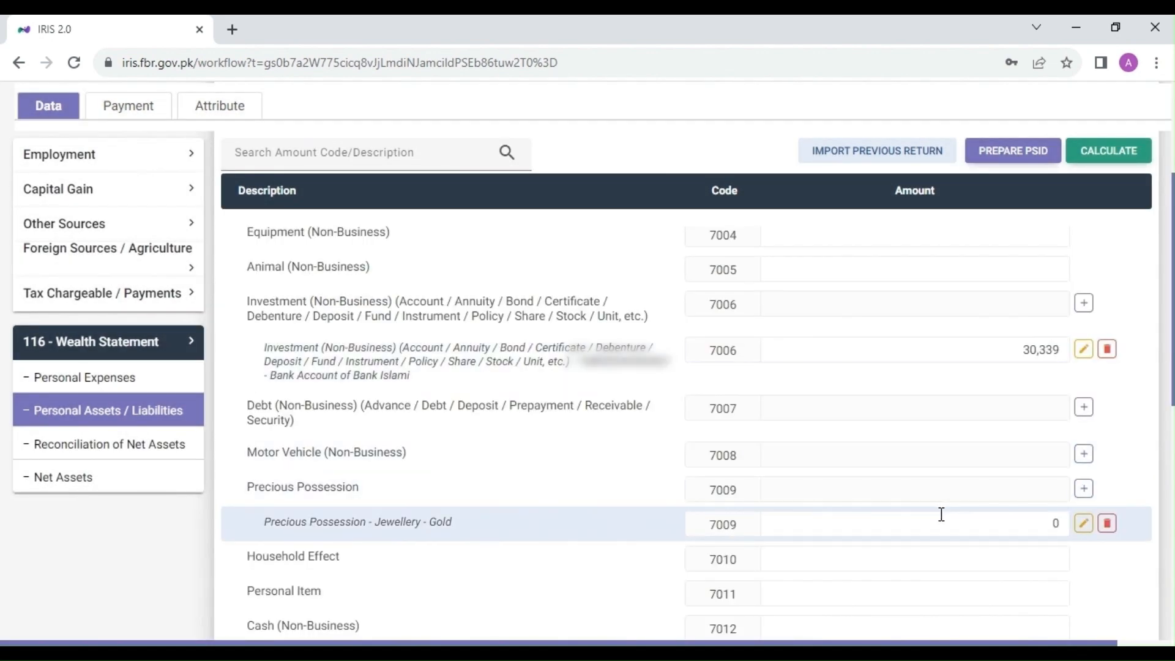
left_click(1053, 525)
type("2")
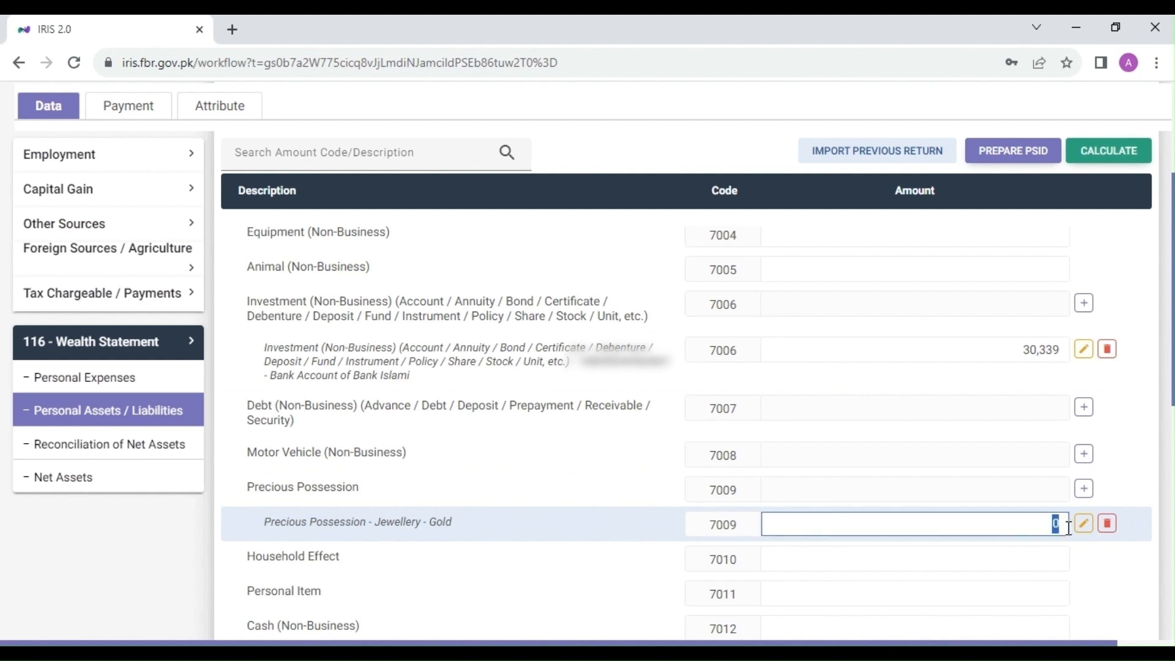
type("0,000")
key("BackSpace")
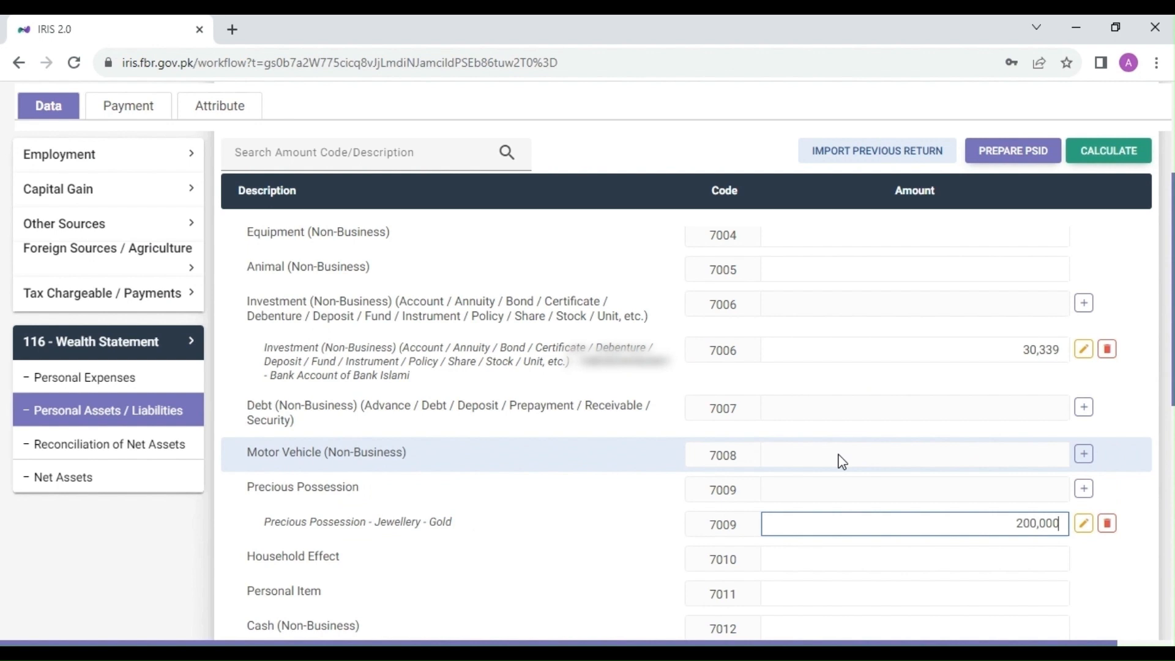
- Enter 75,000 for Household Effect (code 7010) and 45,000 for Personal Item (code 7011)
key("Tab")
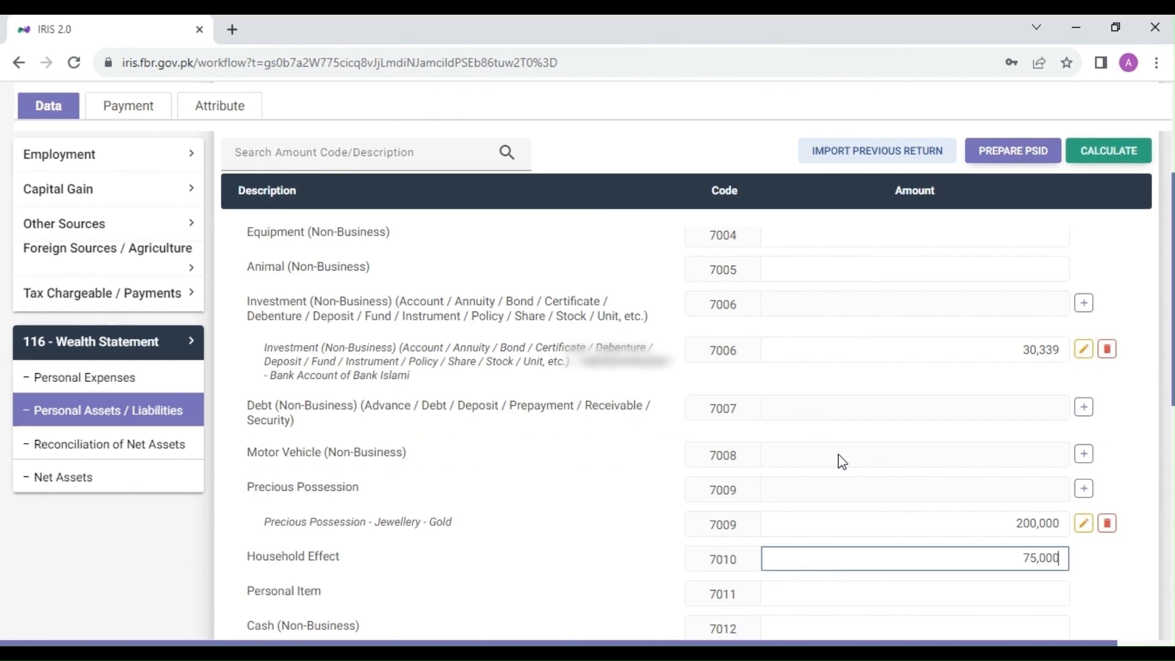
key("Tab")
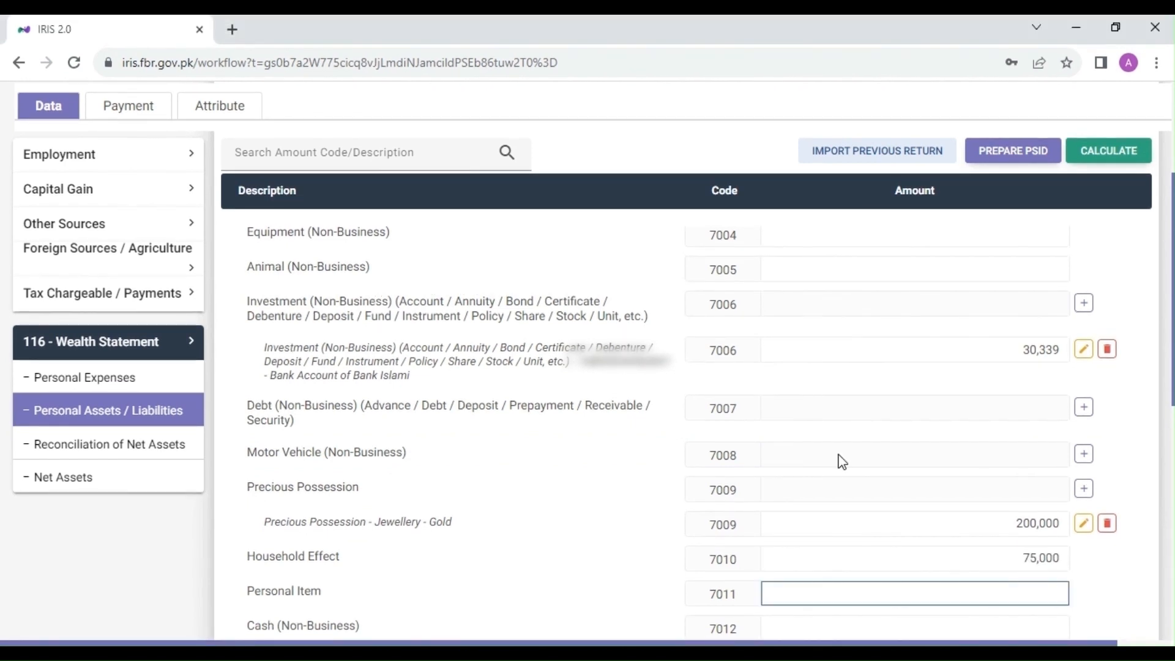
type("45,000")
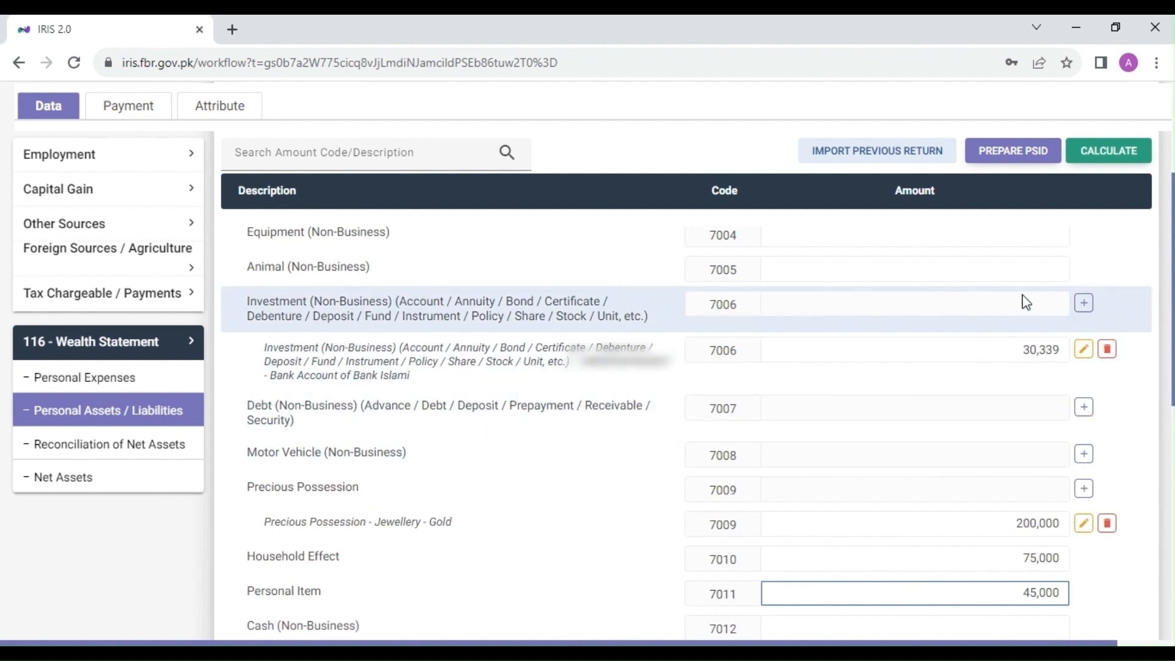
left_click(1085, 306)
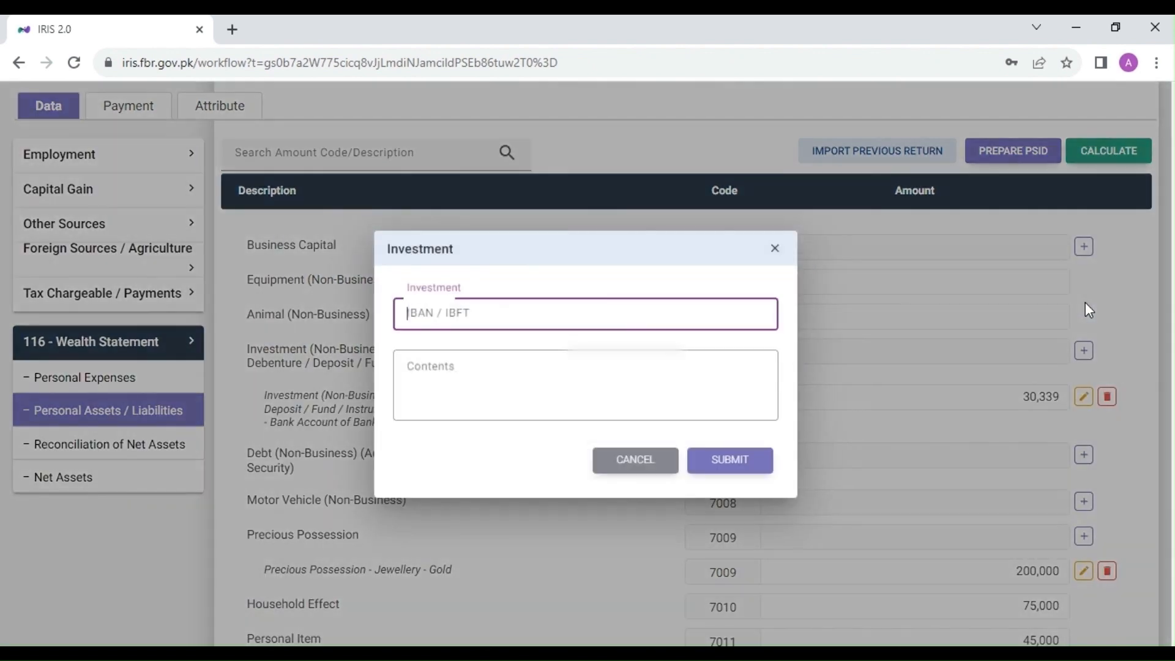
key("Escape")
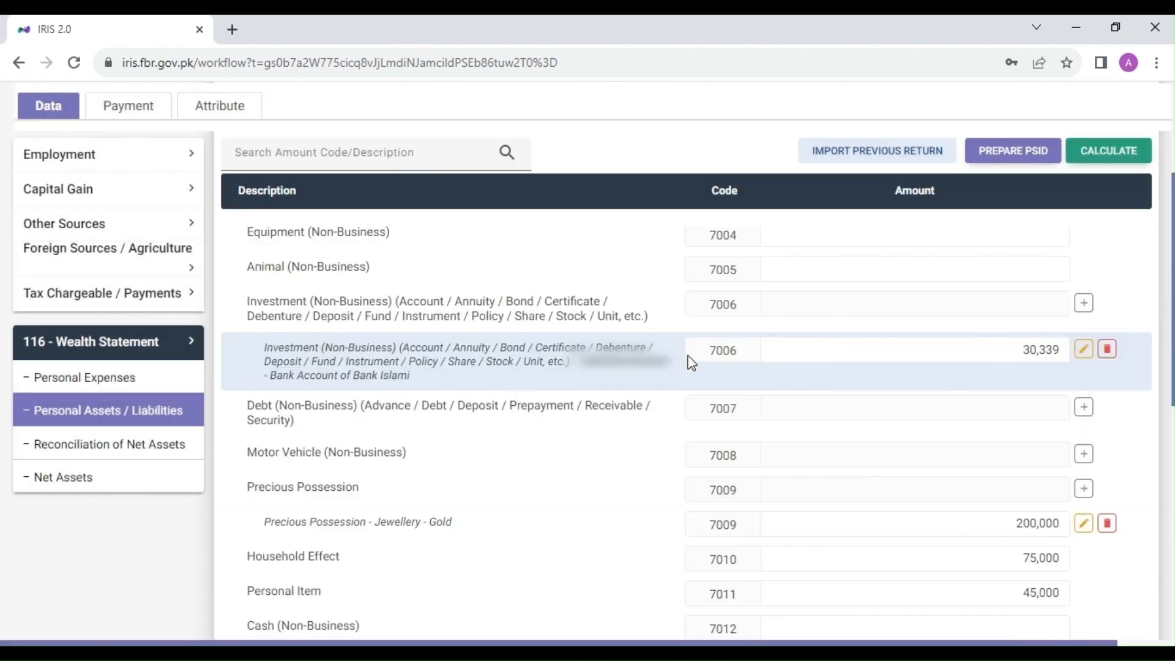
- Add an Any Other Asset entry under code 7013 with the contents "Prize bonds"
scroll(688, 355, "down", 3)
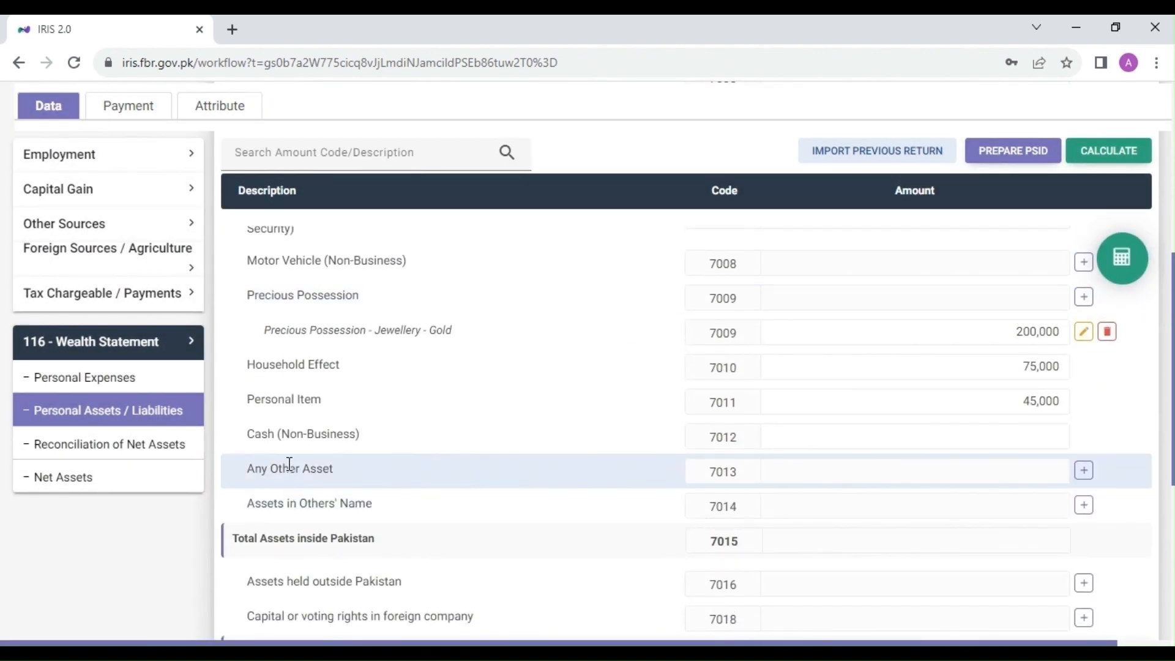
left_click(1084, 470)
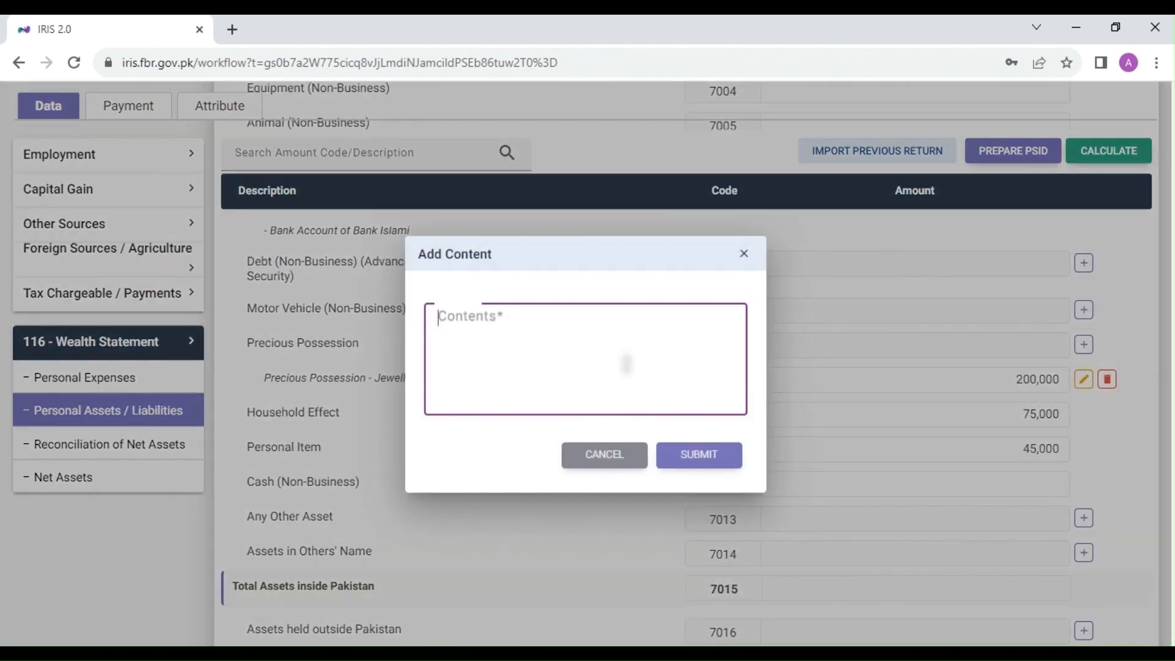
type("Precious")
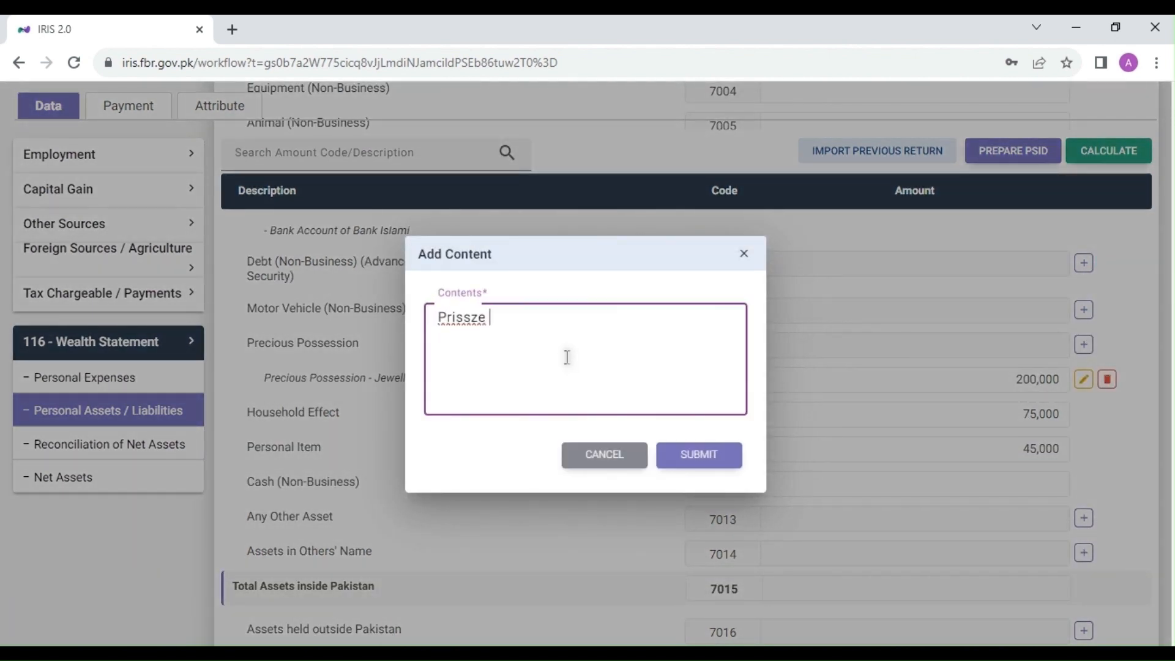
key("BackSpace")
key("BackSpace")
key("BackSpace")
key("BackSpace")
key("BackSpace")
key("BackSpace")
type("ize bonds")
left_click(671, 456)
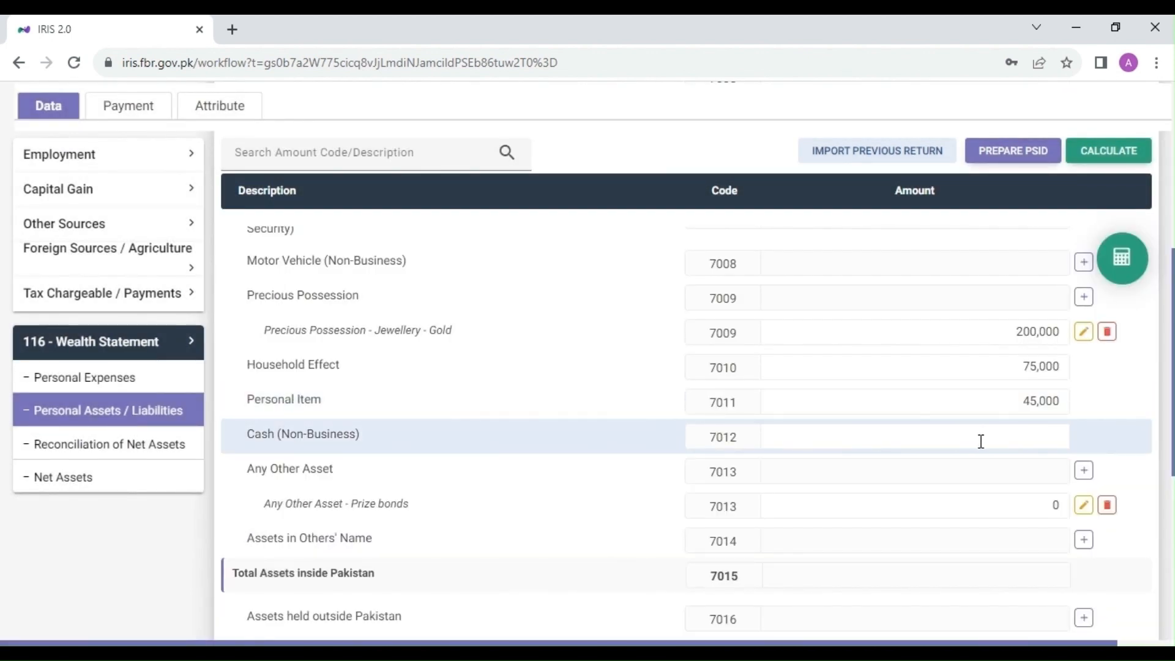
- Set the Prize bonds amount to 110,000 and calculate the Personal Assets / Liabilities
double_click(1058, 500)
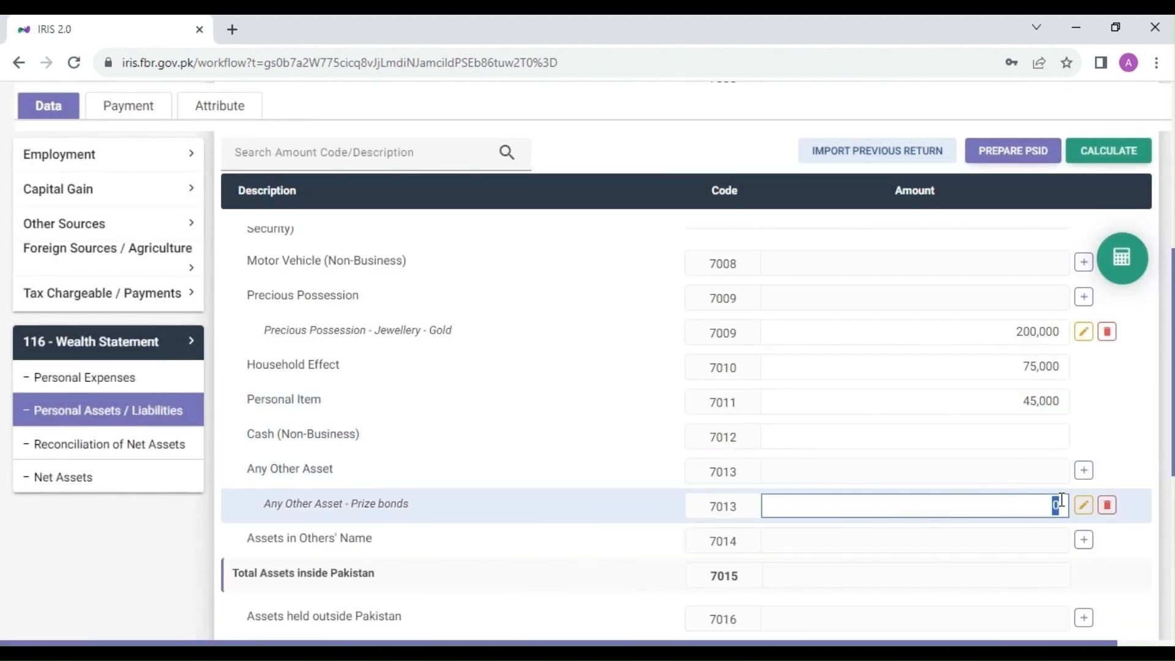
type("11000")
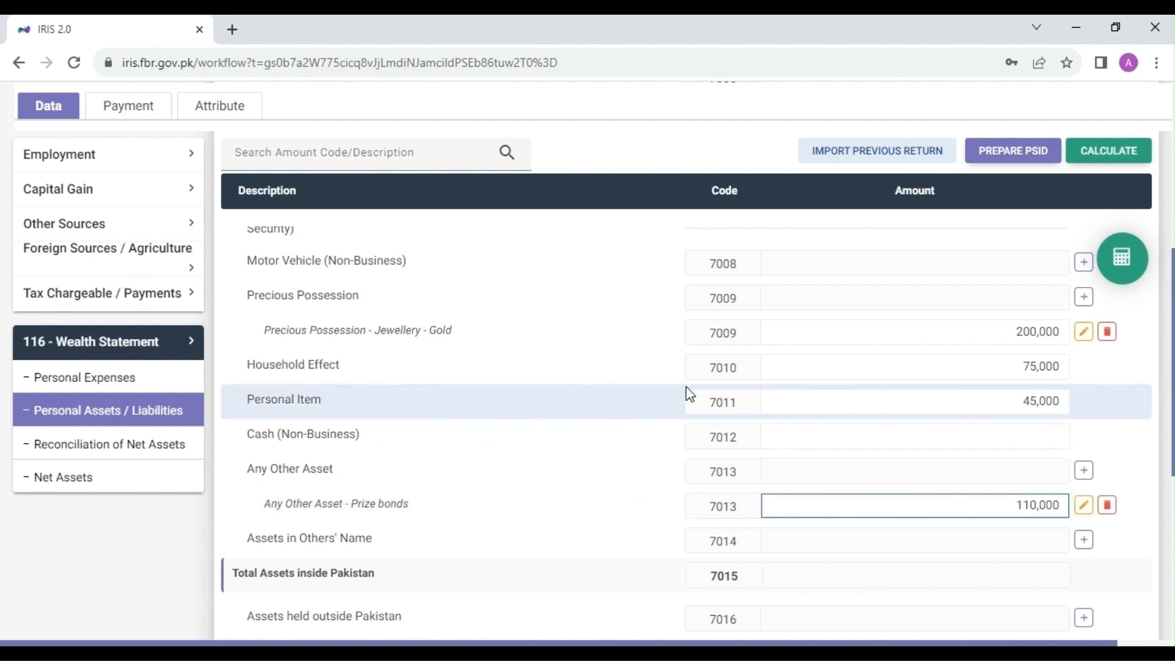
left_click(649, 372)
scroll(649, 373, "up", 10)
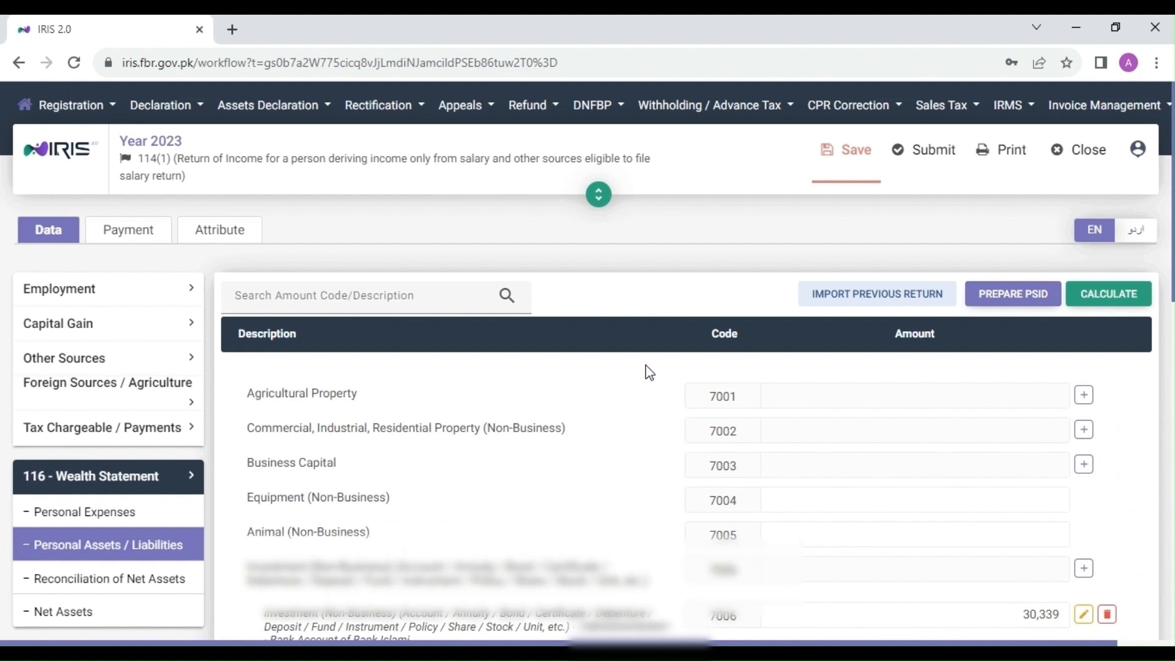
scroll(649, 372, "down", 1)
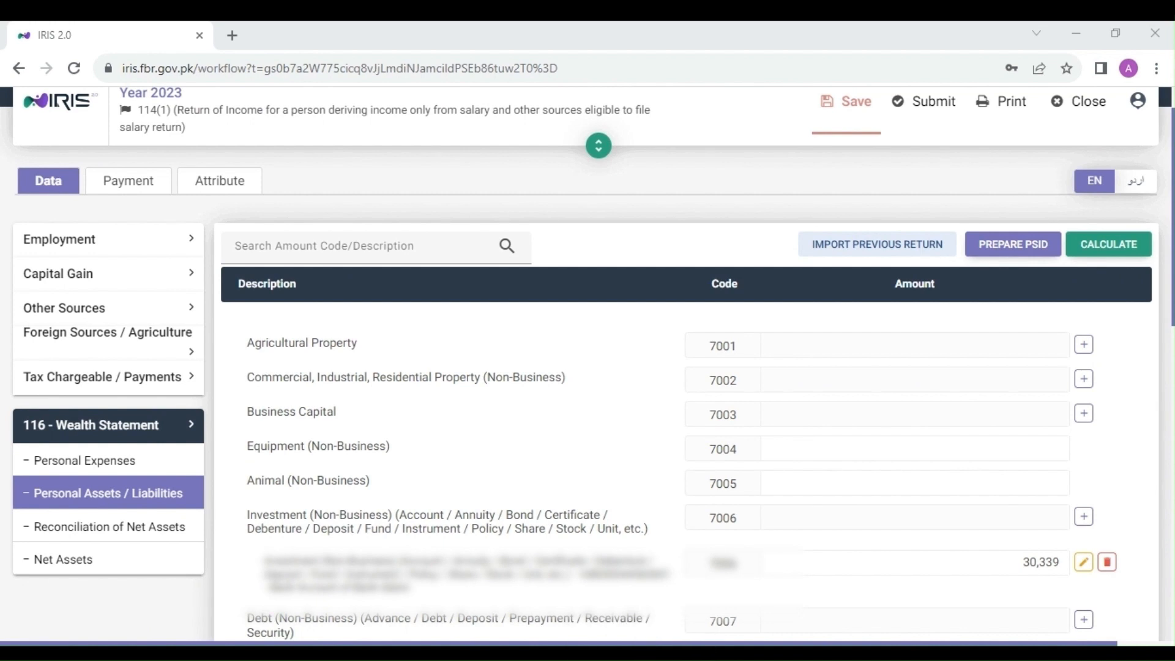
left_click(1117, 241)
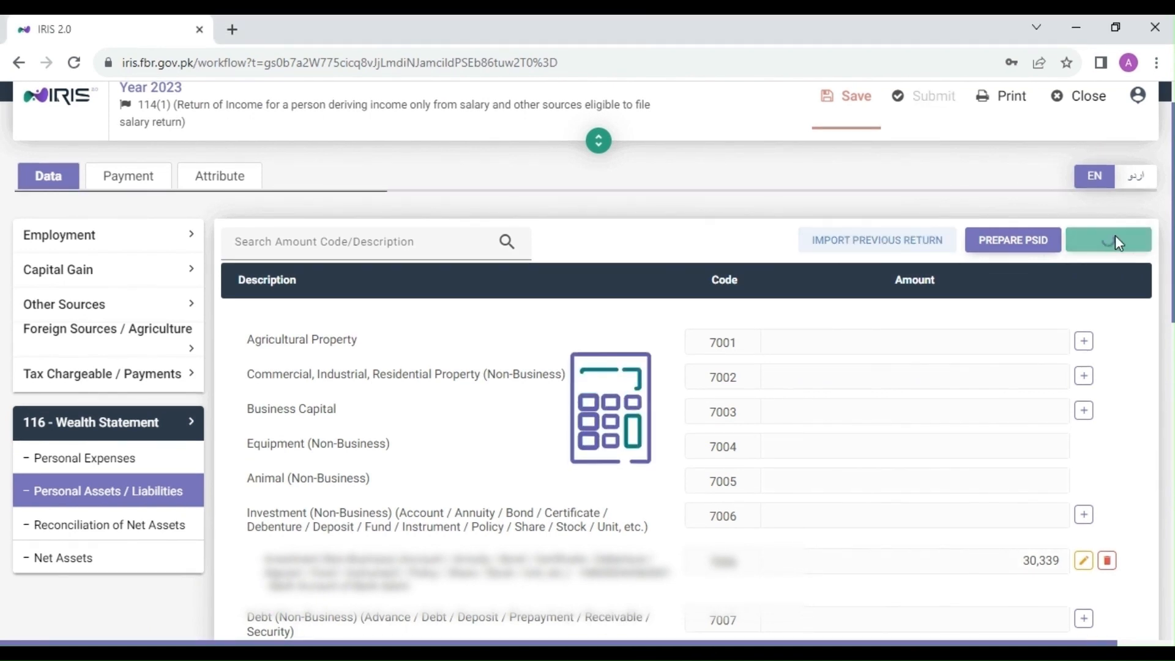
- Enter 184,269 for Cash (Non-Business), code 7012, in the Personal Assets / Liabilities
scroll(865, 395, "down", 8)
scroll(864, 395, "up", 2)
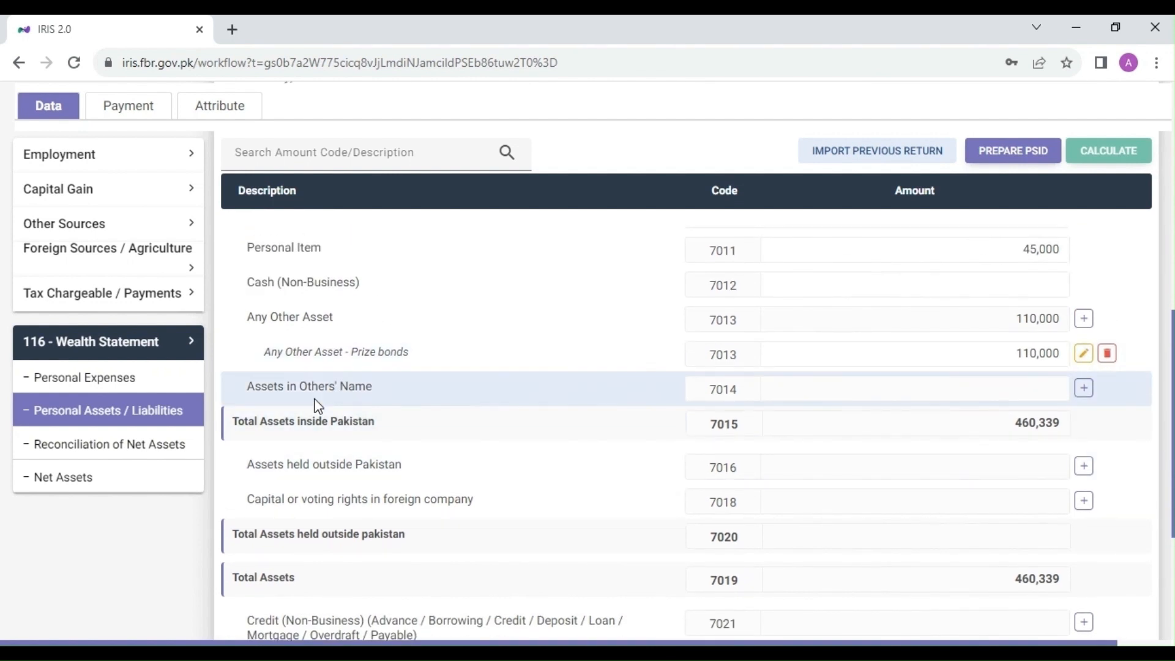
scroll(299, 379, "up", 1)
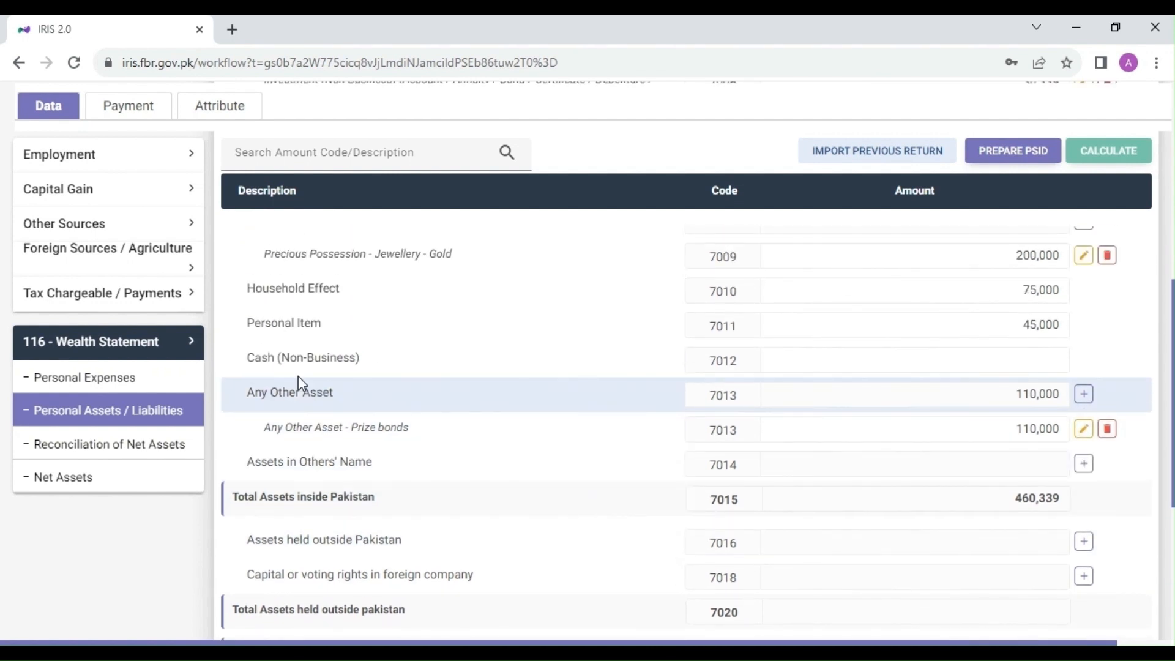
left_click(1020, 365)
type("184269")
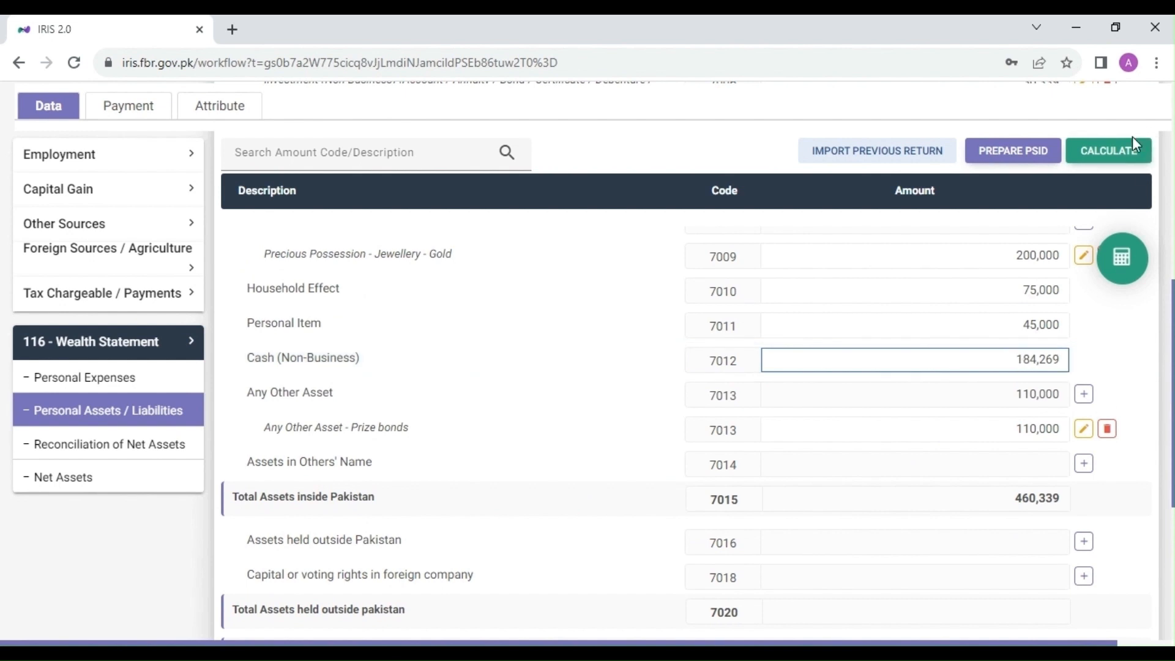
- Calculate the Personal Assets / Liabilities and review the current-year, previous-year and increase/decrease rows in the Reconciliation of Net Assets
left_click(1133, 153)
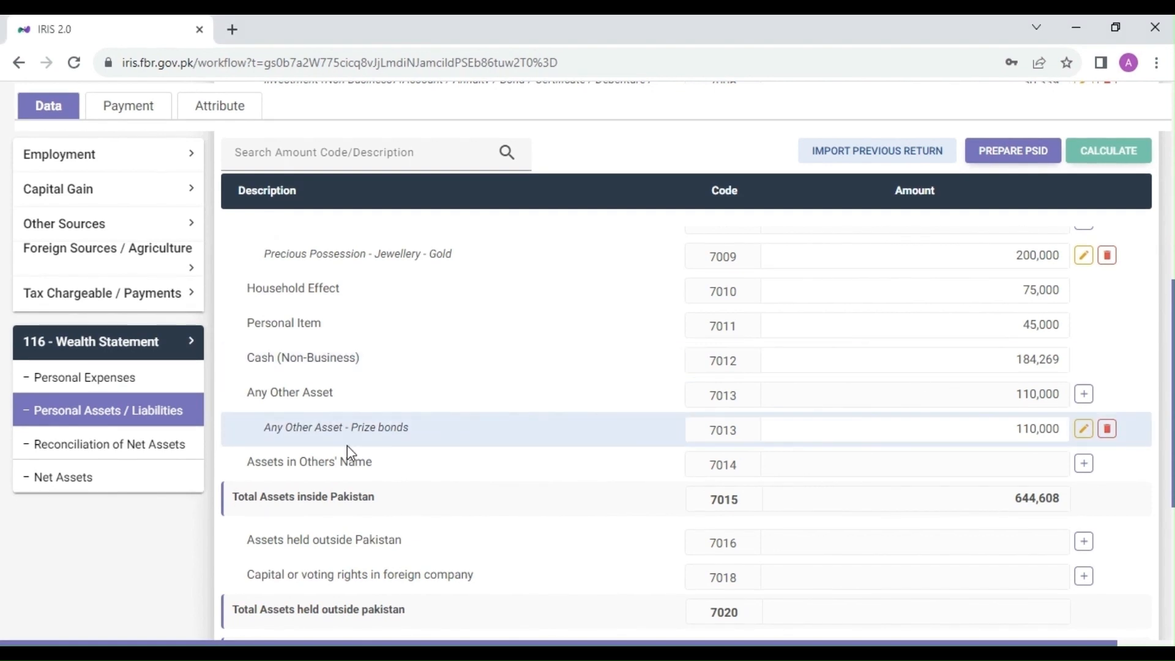
left_click(97, 446)
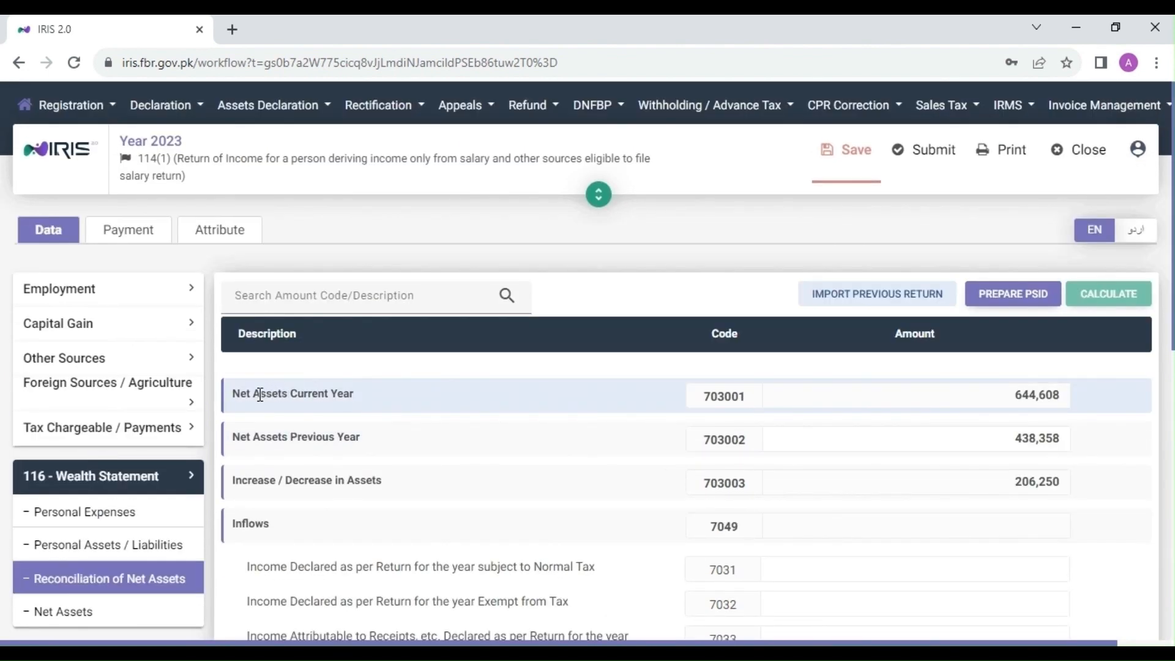
left_click_drag(260, 395, 328, 395)
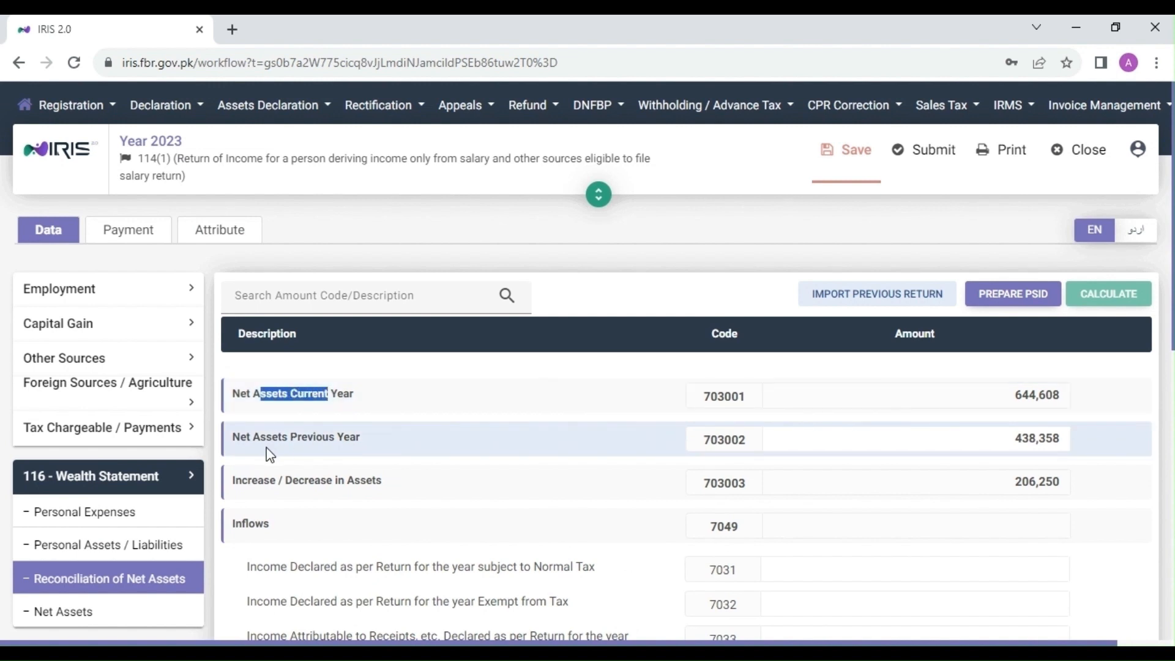
left_click_drag(247, 436, 329, 436)
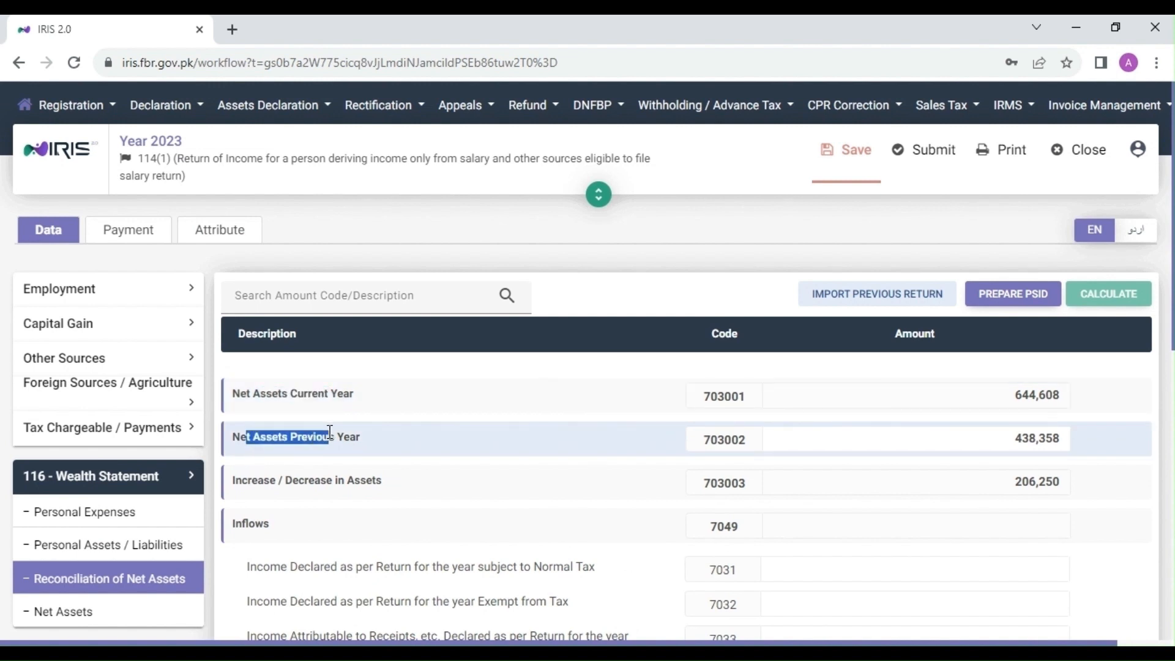
left_click_drag(258, 480, 396, 480)
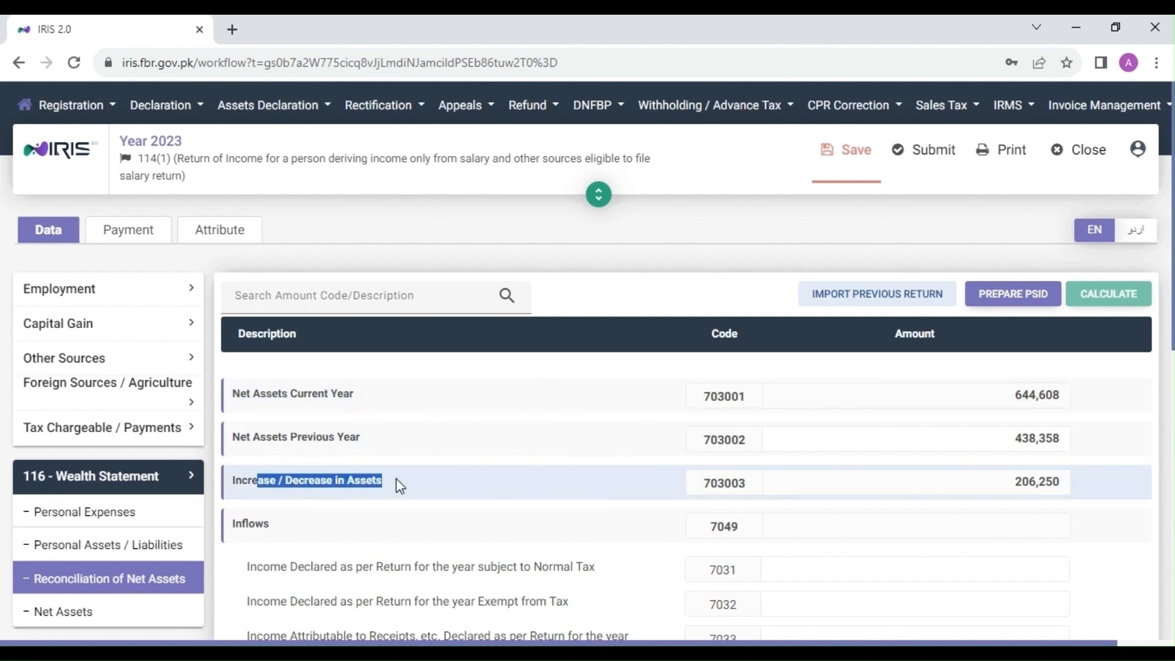
scroll(396, 478, "down", 2)
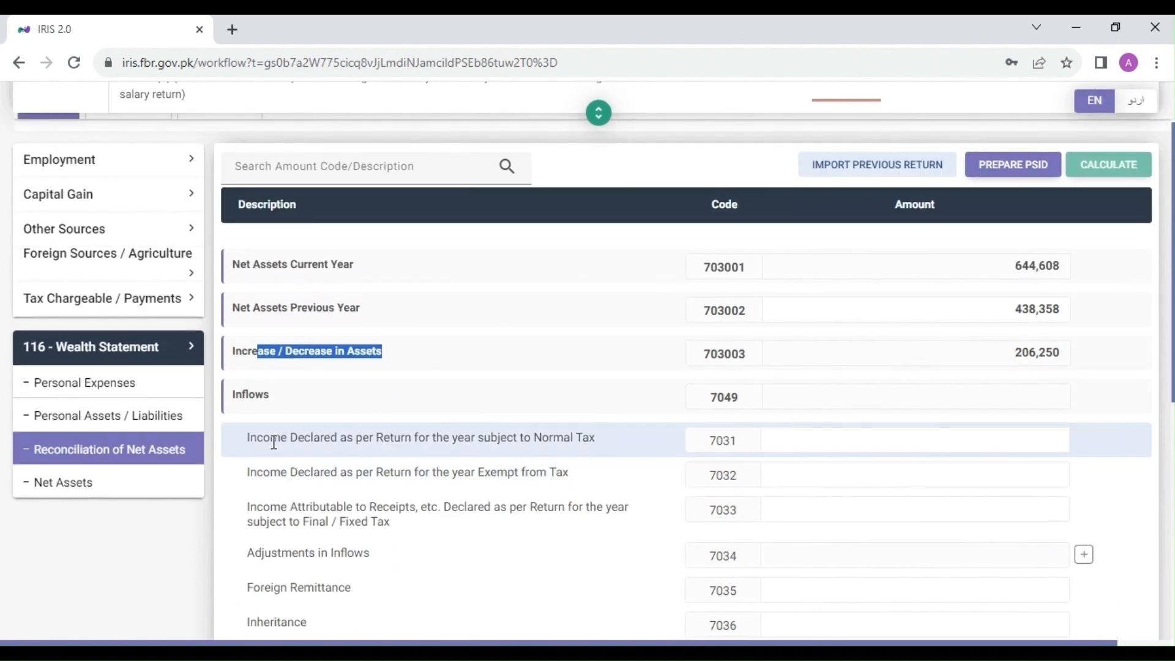
- Copy the Total Amount of Pay, Wages or Other Remuneration (code 1009) from the Salary section for the normal-tax income inflow
left_click_drag(265, 440, 593, 453)
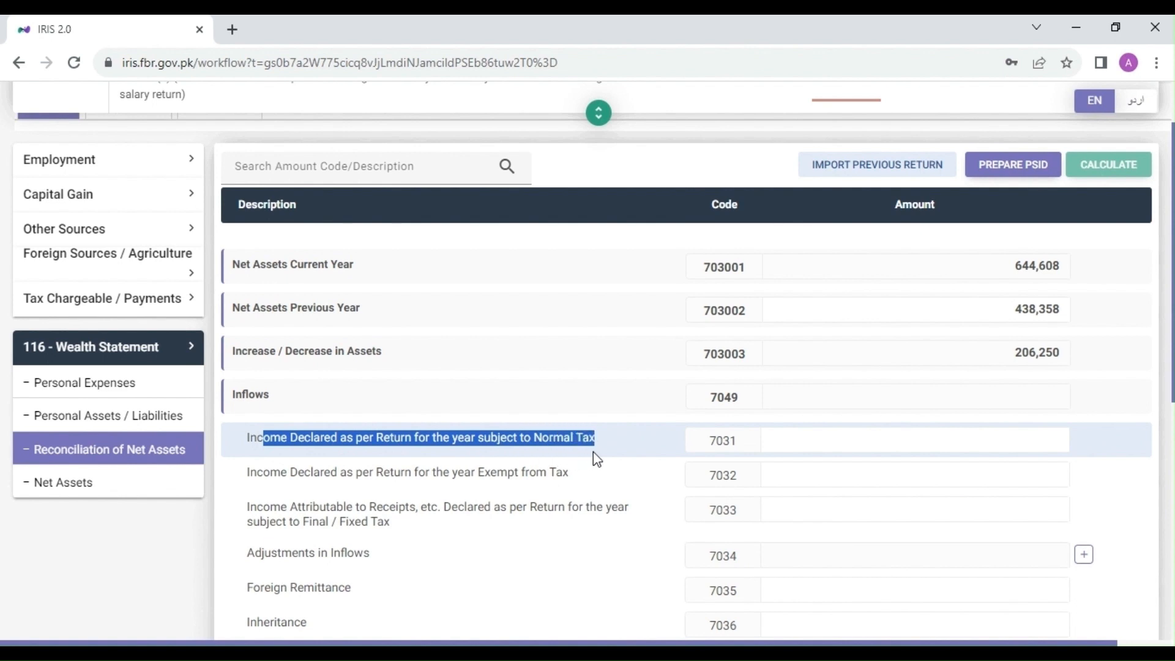
left_click(847, 445)
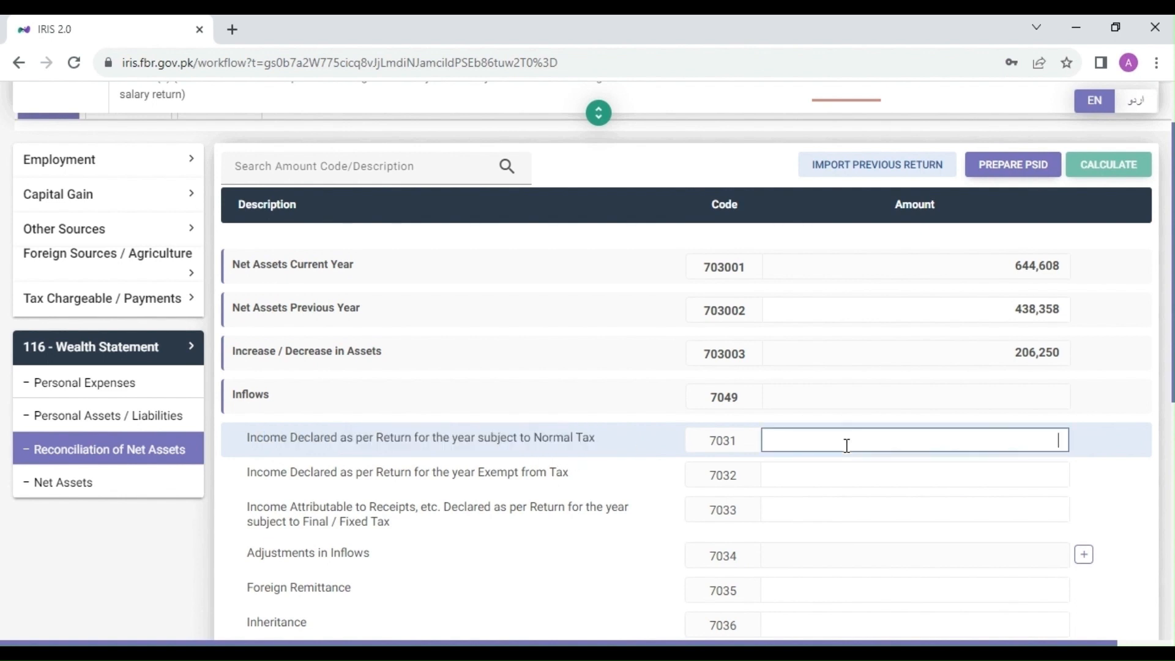
scroll(130, 344, "up", 2)
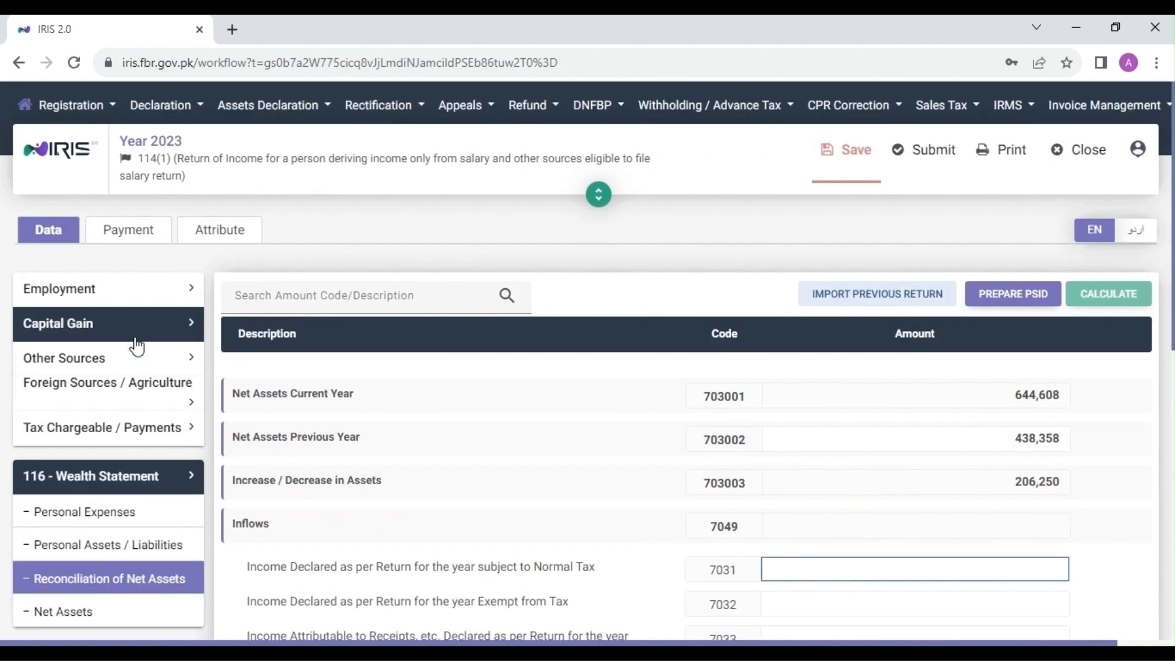
left_click(97, 303)
left_click(90, 327)
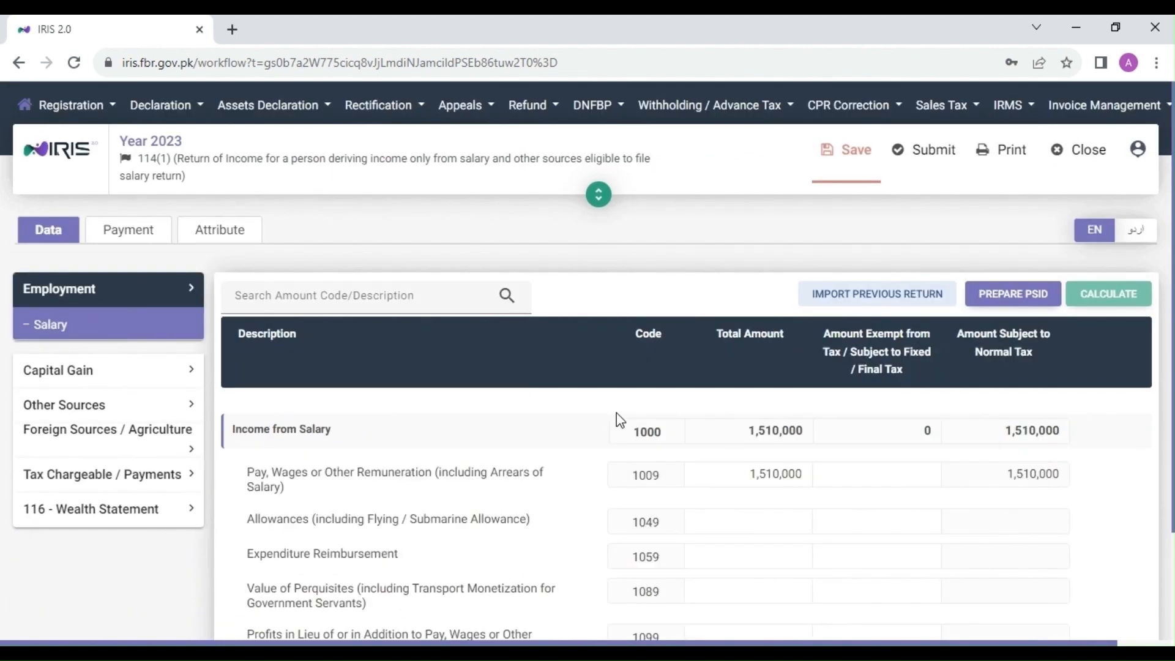
left_click_drag(752, 475, 808, 475)
key("ctrl+c")
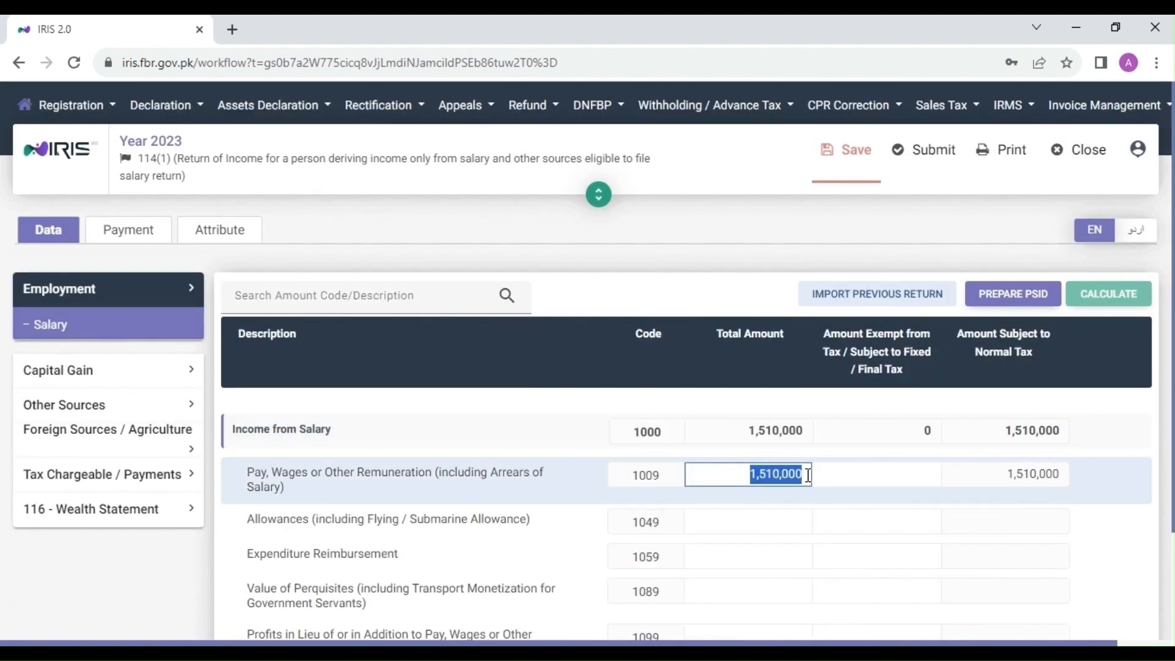
- Enter 1,510,000 as Income Declared subject to Normal Tax (code 7031) in the Reconciliation of Net Assets and calculate
left_click(163, 512)
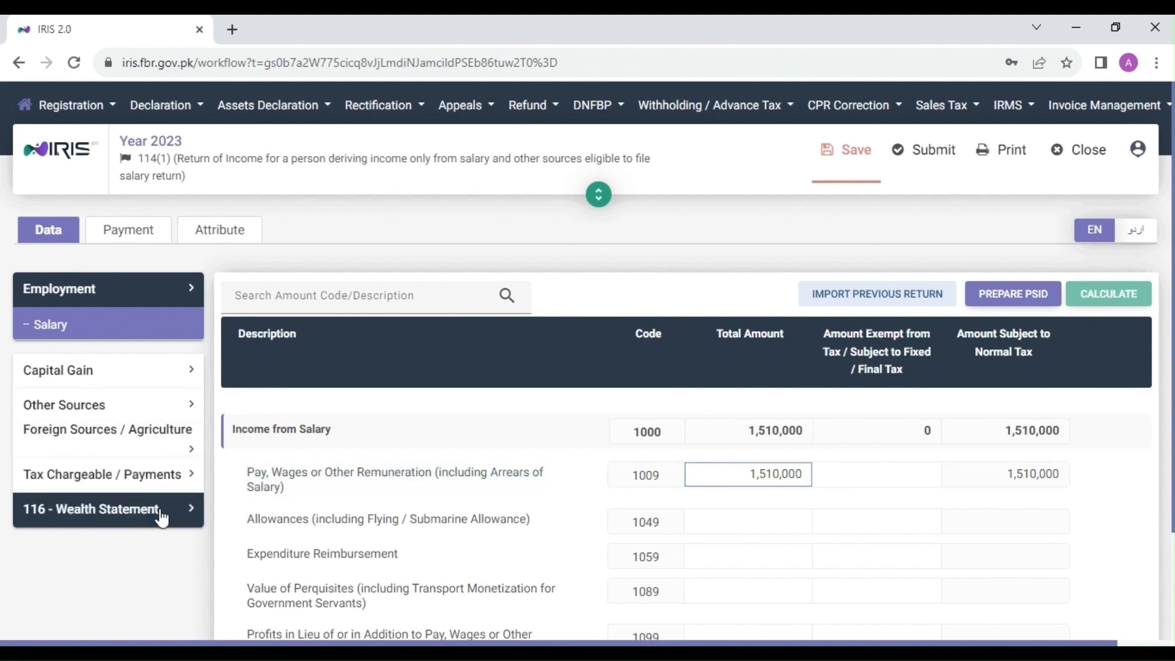
scroll(146, 465, "down", 2)
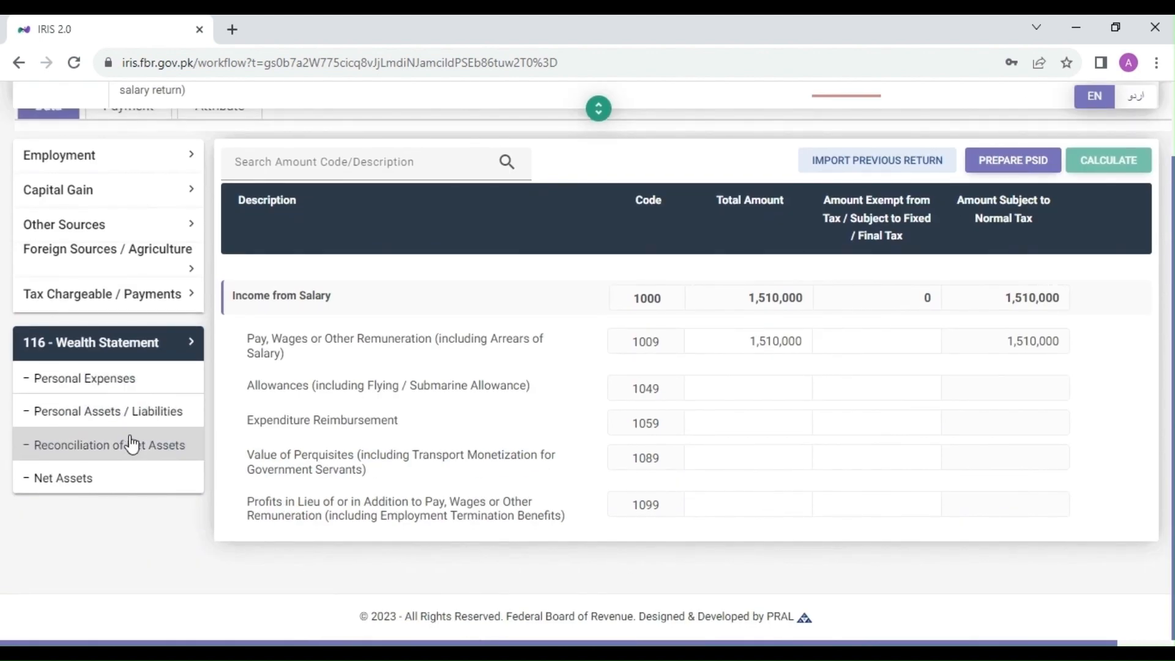
left_click(131, 443)
left_click(871, 570)
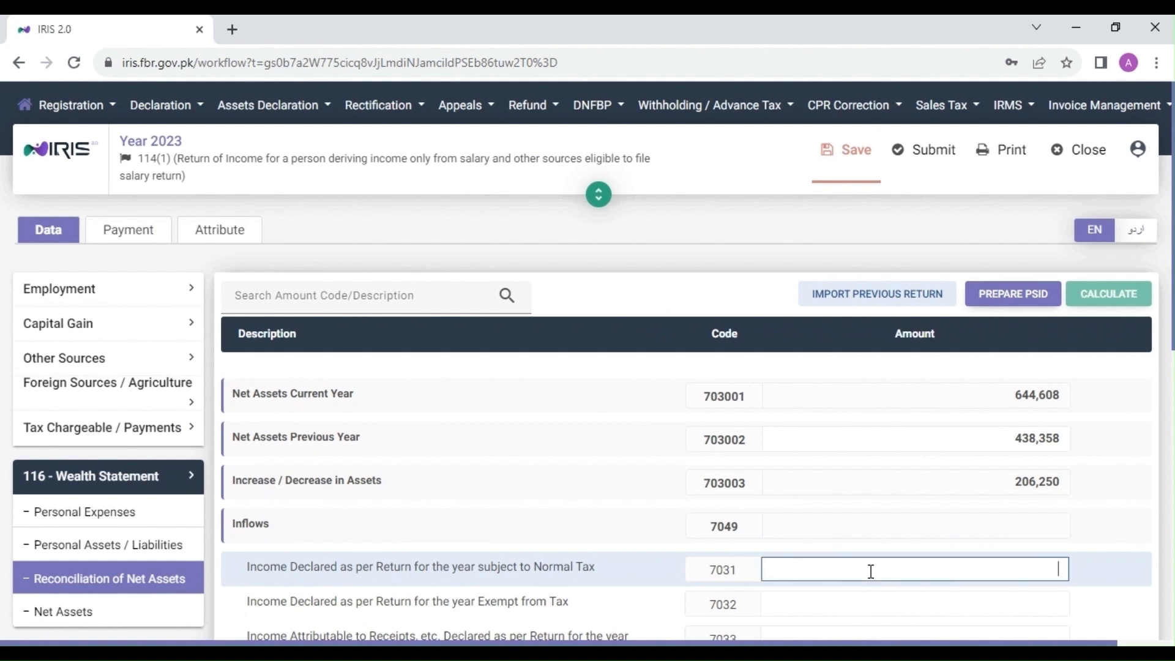
key("ctrl+v")
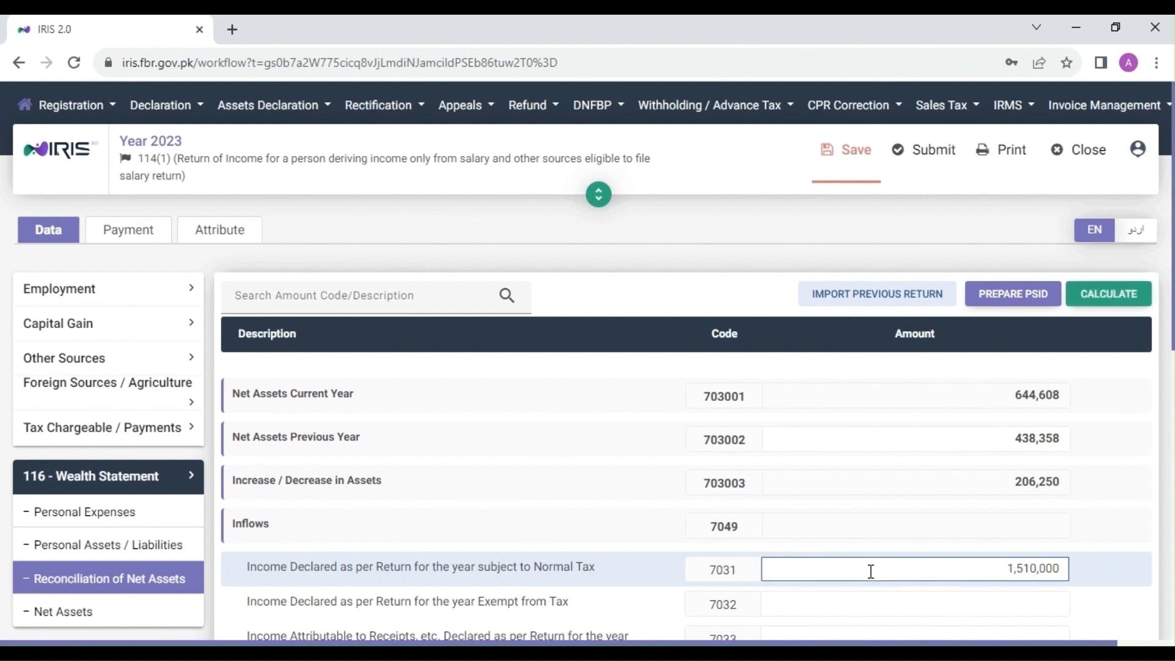
left_click(1120, 298)
- Add an Adjustments in Outflows entry under code 7098 with the contents "Taxes paid during the year"
scroll(951, 493, "down", 8)
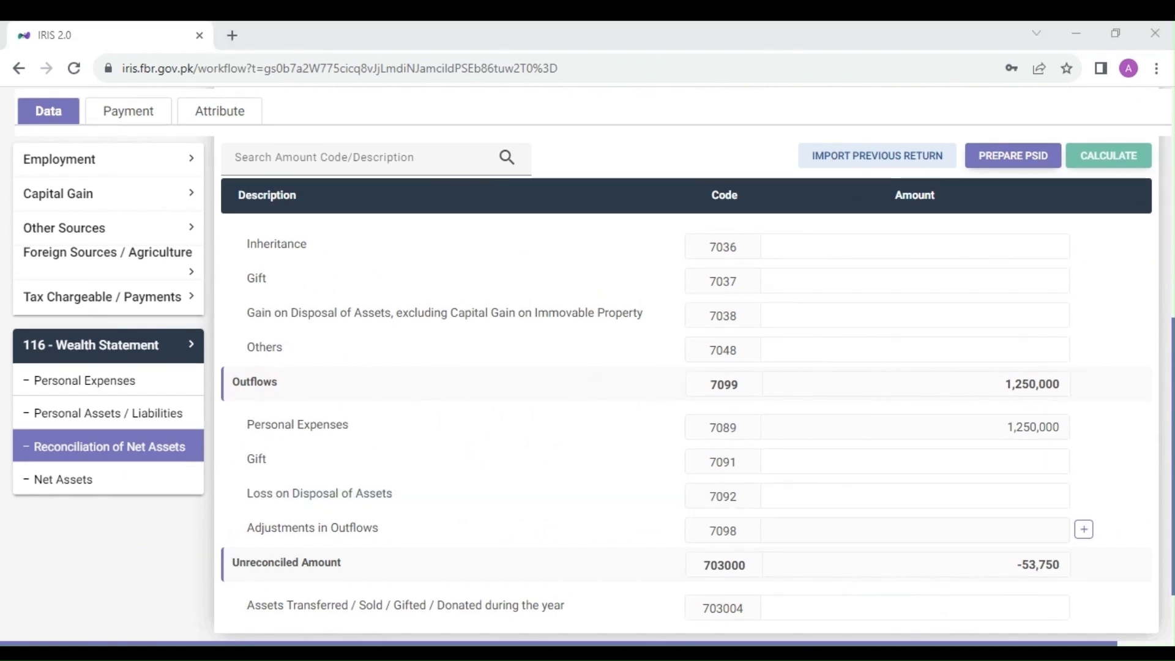
scroll(568, 529, "down", 2)
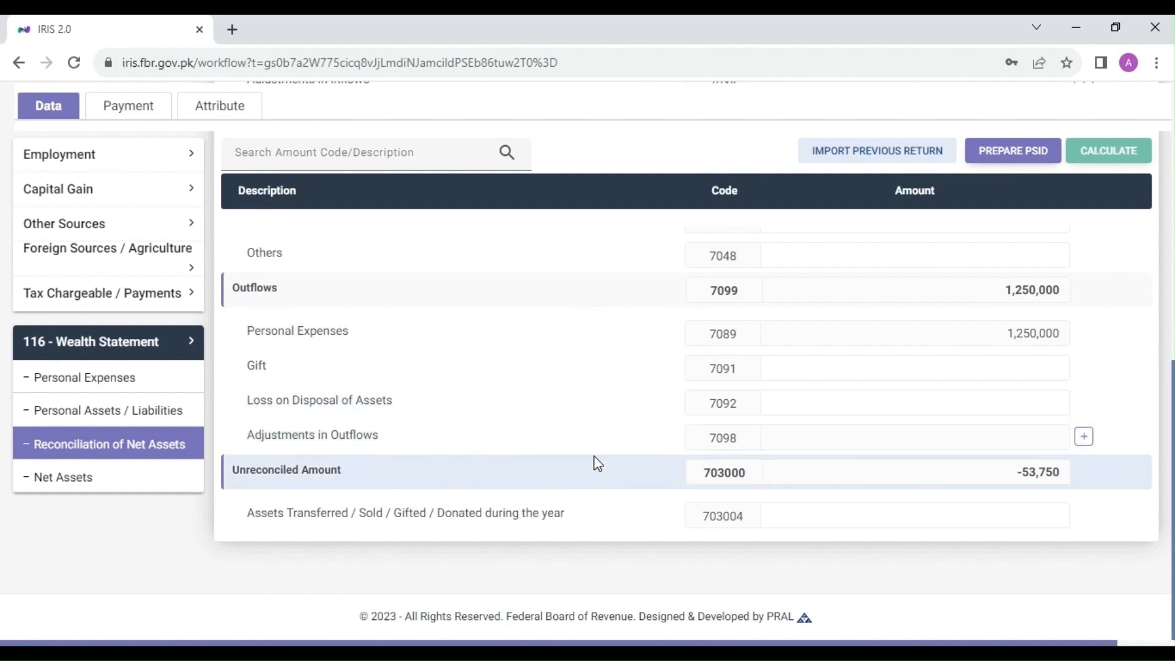
left_click(1083, 436)
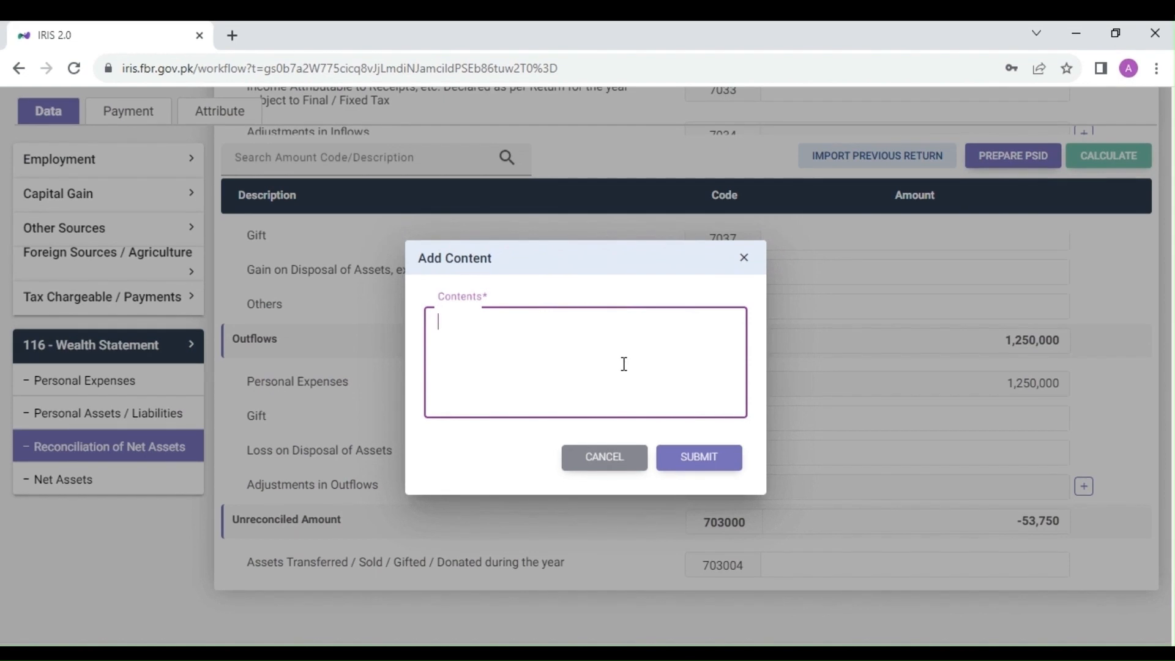
type("Taxes paid")
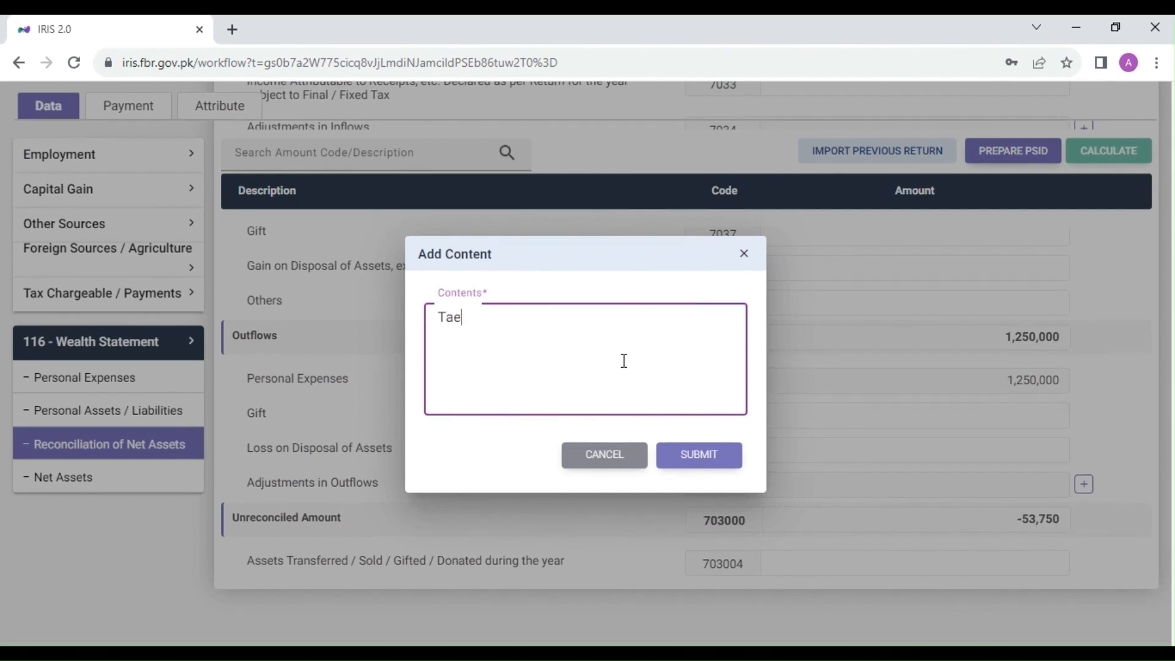
type(" during the year")
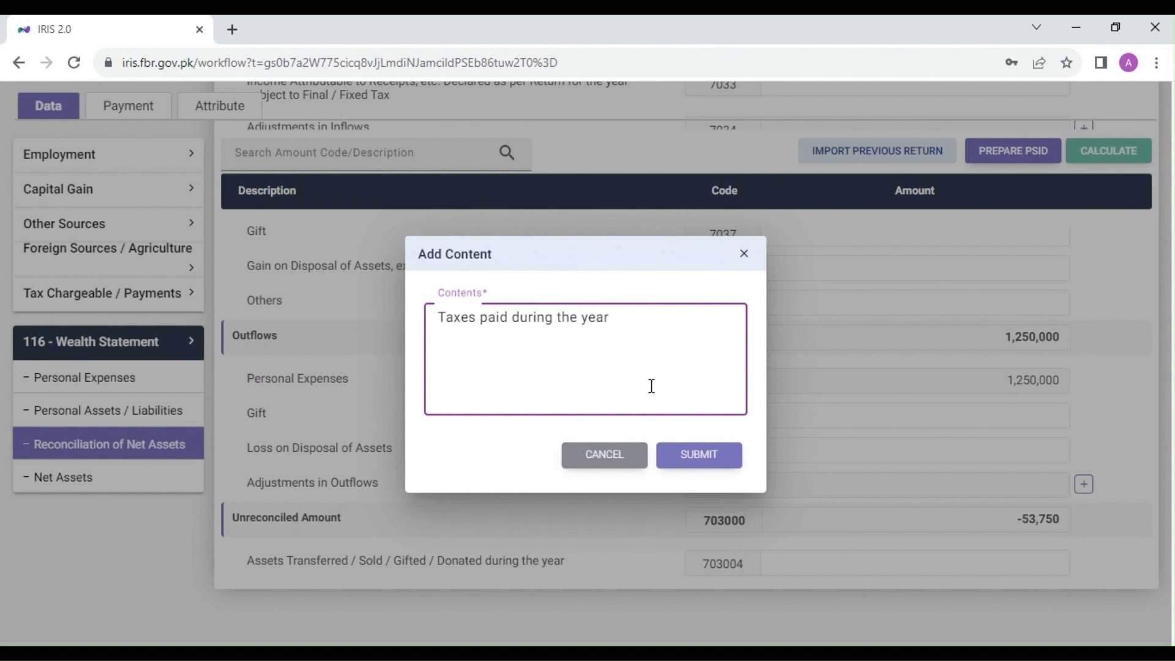
left_click(699, 455)
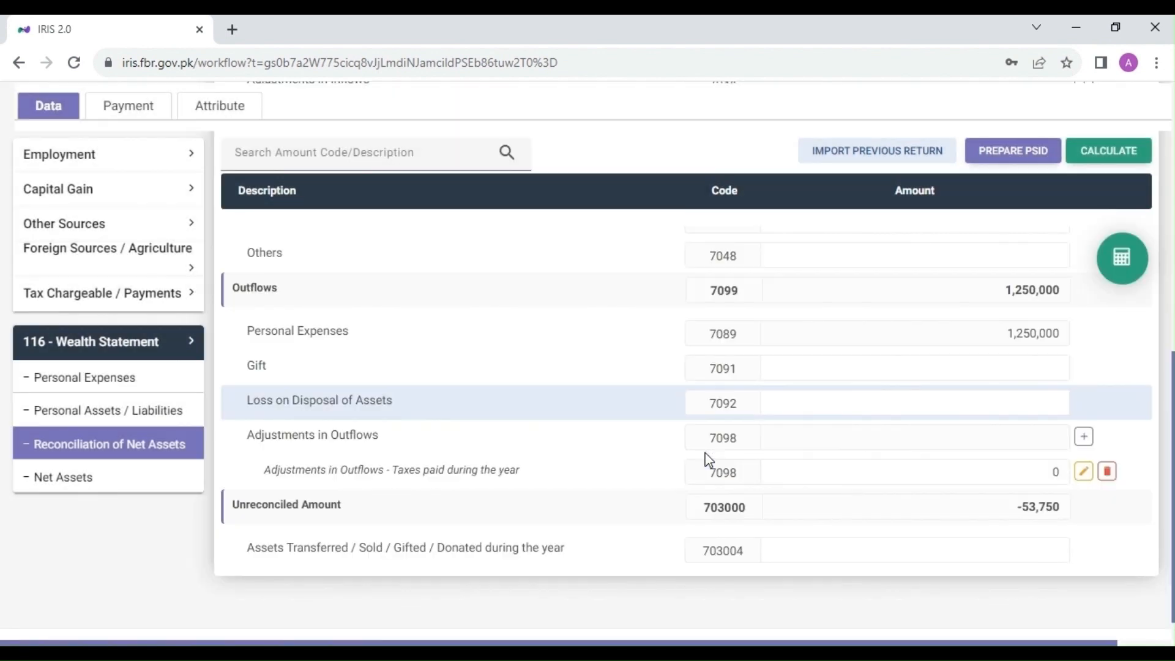
- Set the "Taxes paid during the year" outflow adjustment to 53,750 and recalculate the reconciliation
left_click(1001, 460)
key("BackSpace")
type("53750")
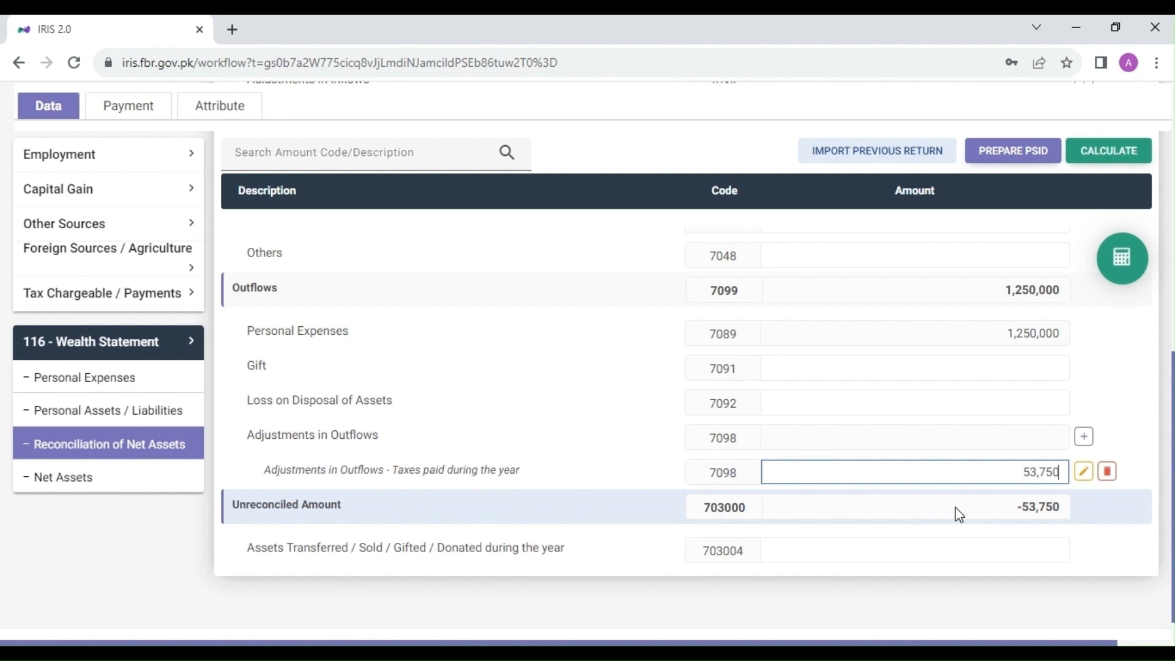
left_click(1115, 160)
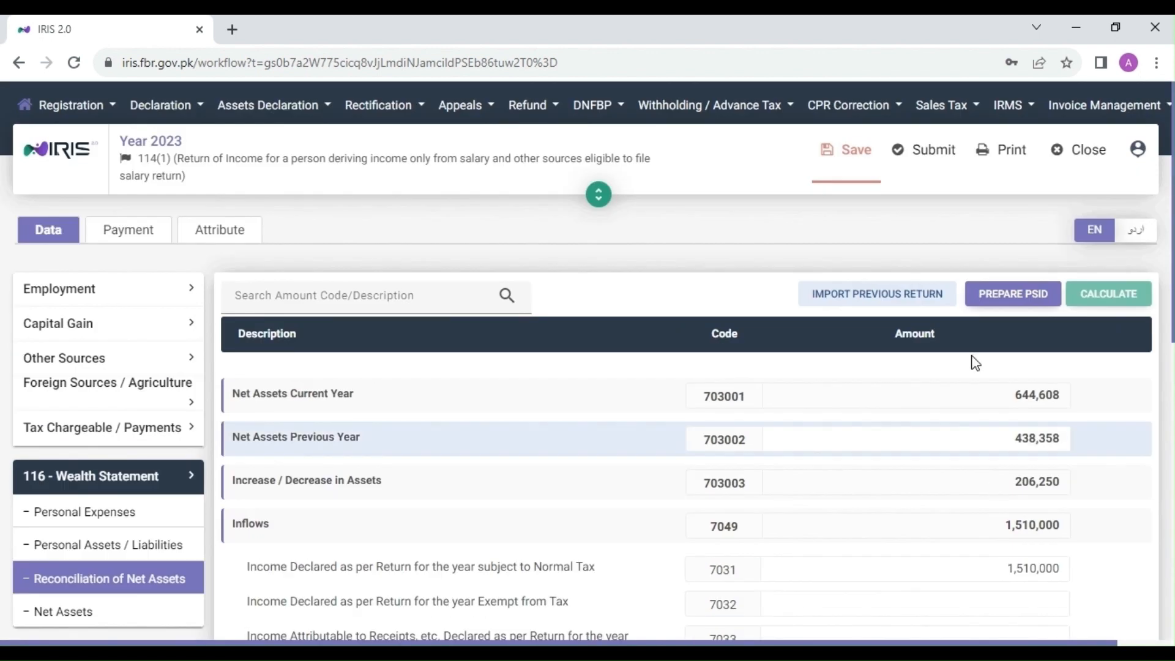
- Save the 2023 return and submit it, verifying the declaration with the four-digit PIN
left_click(844, 160)
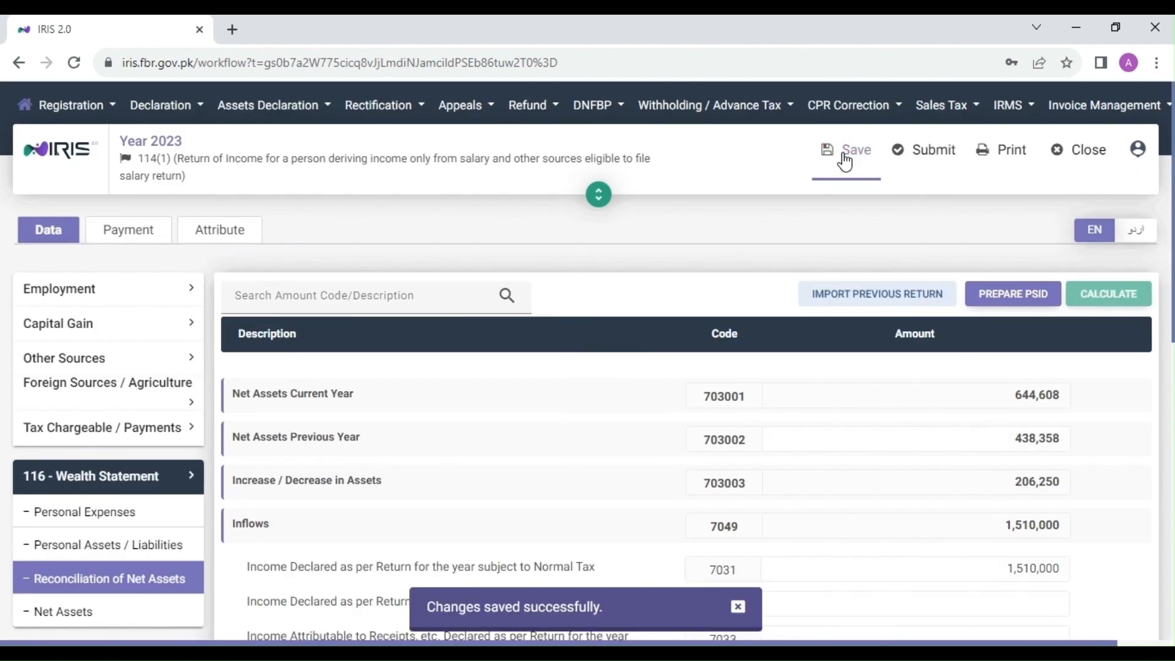
left_click(923, 157)
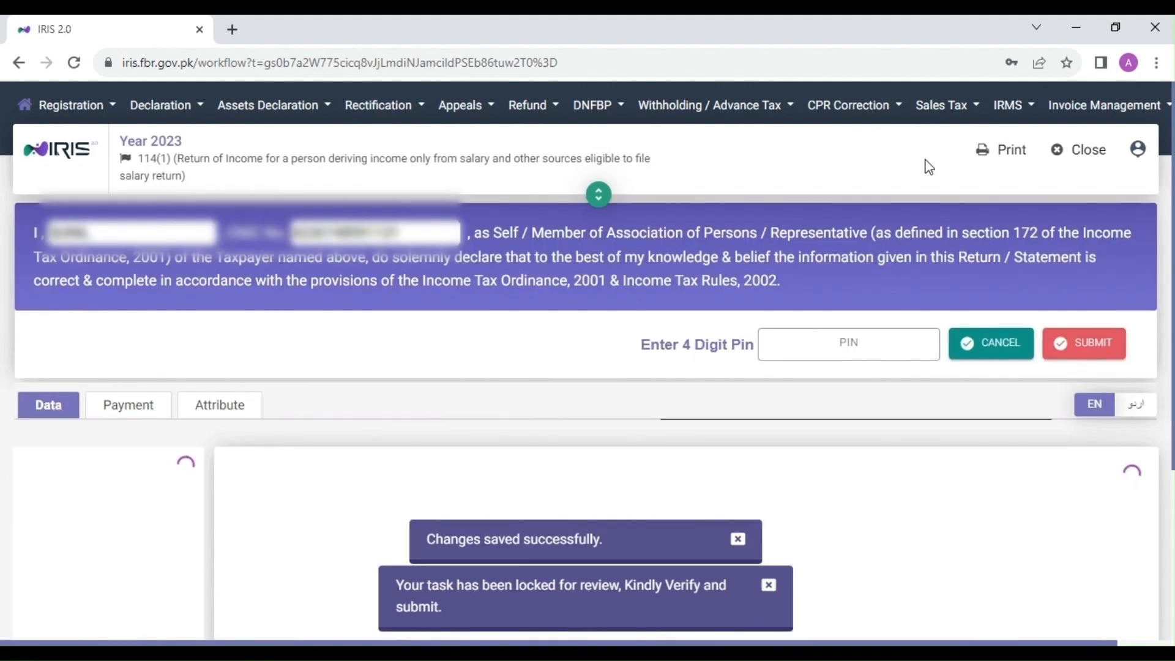
left_click(869, 348)
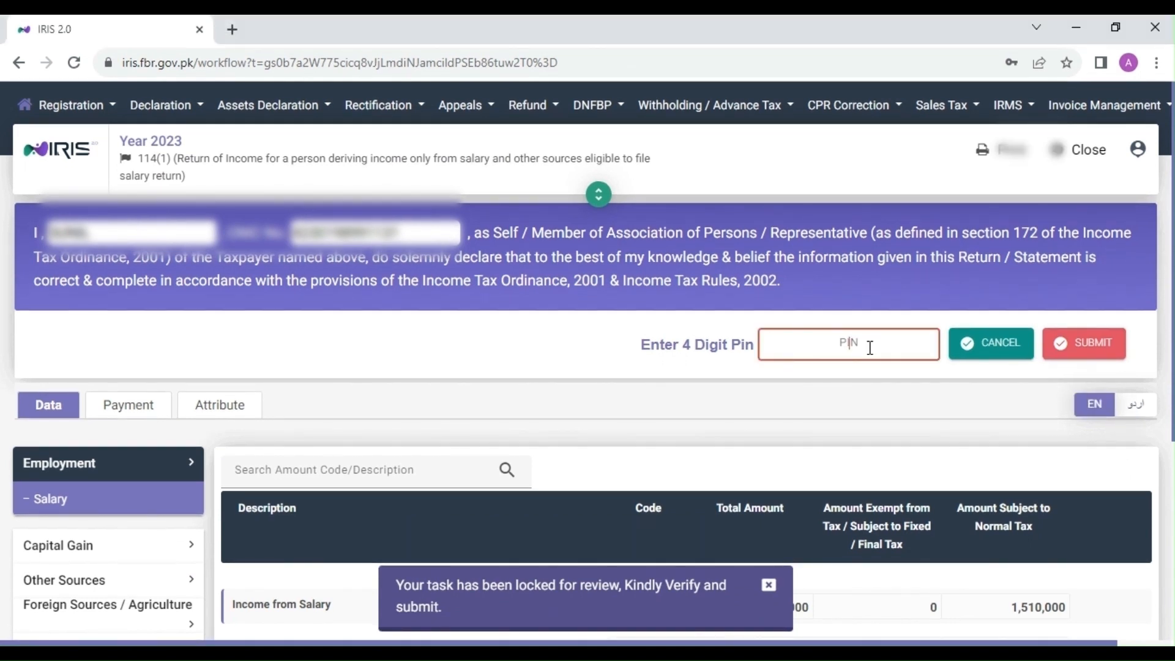
left_click(869, 348)
type("••••")
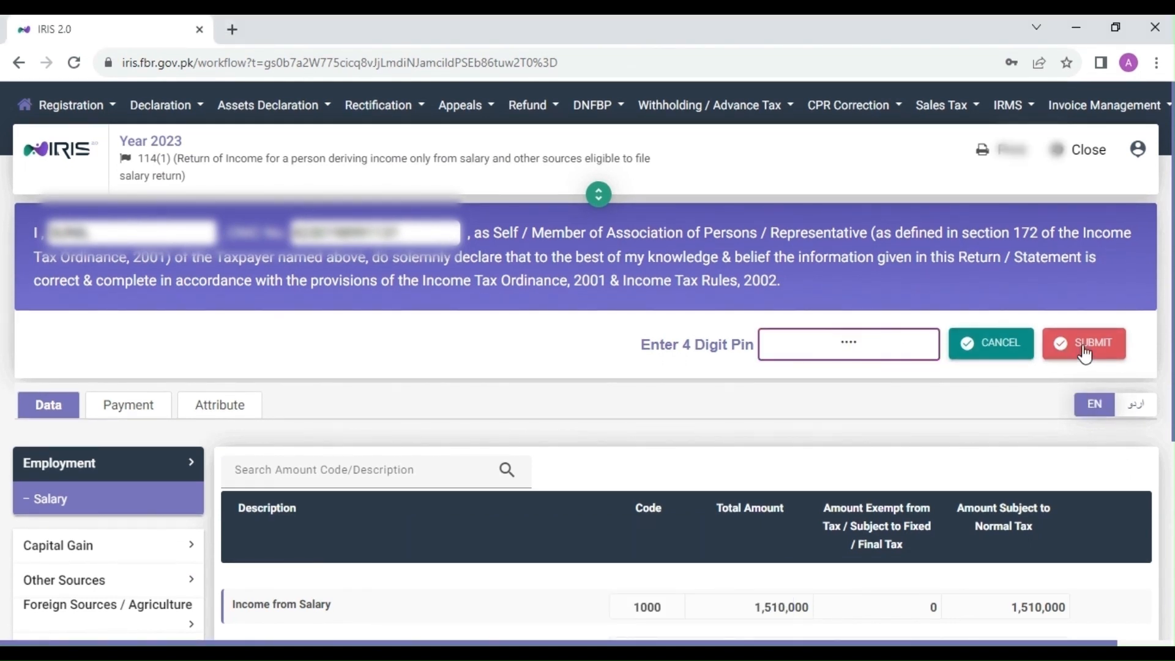
left_click(1085, 345)
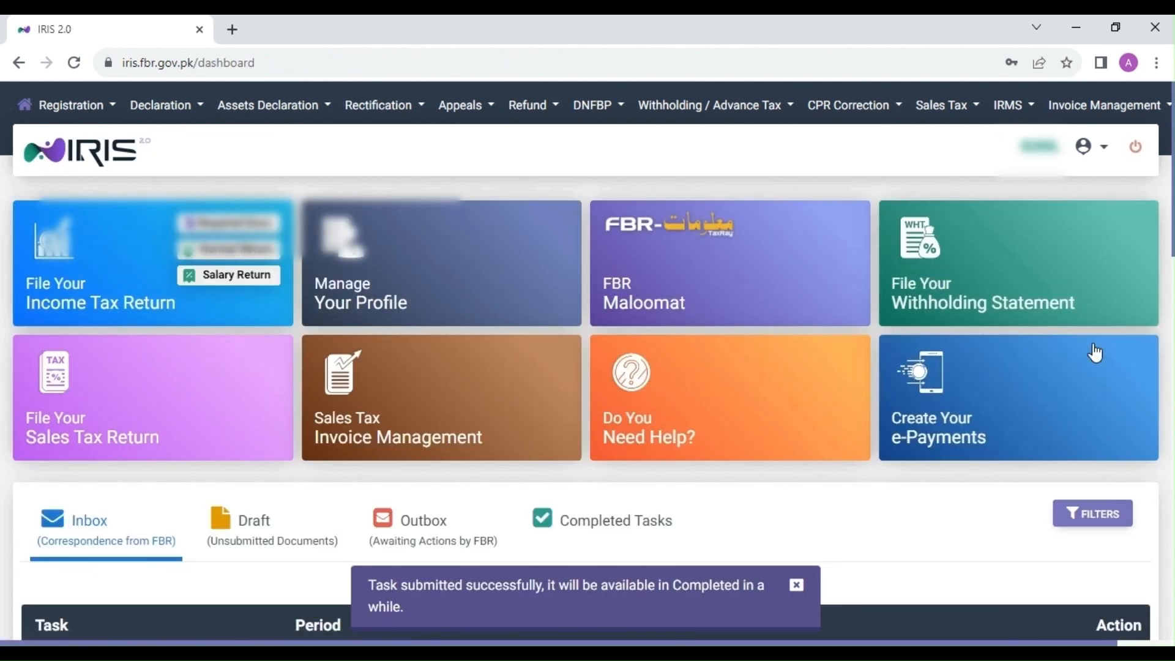